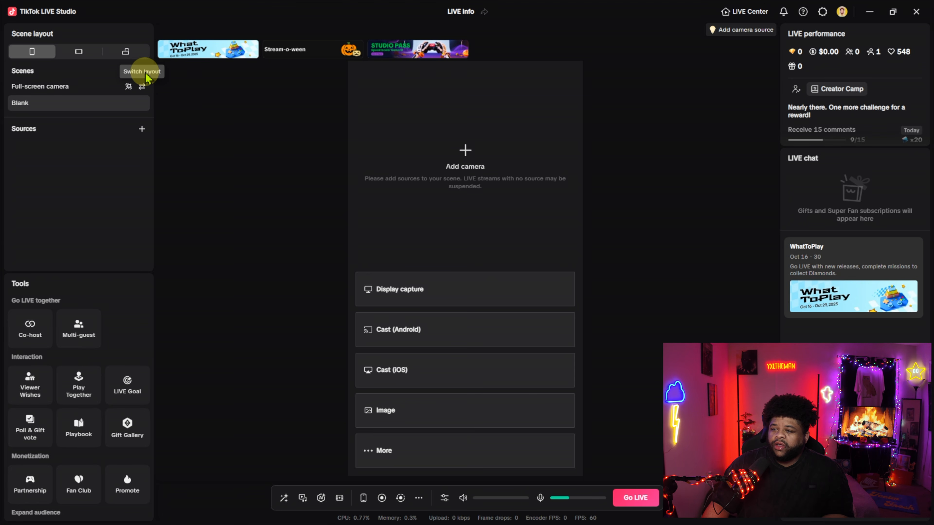
Delete the Blank scene and confirm its deletion.
{"action": "left_click", "coordinate": [112, 103]}
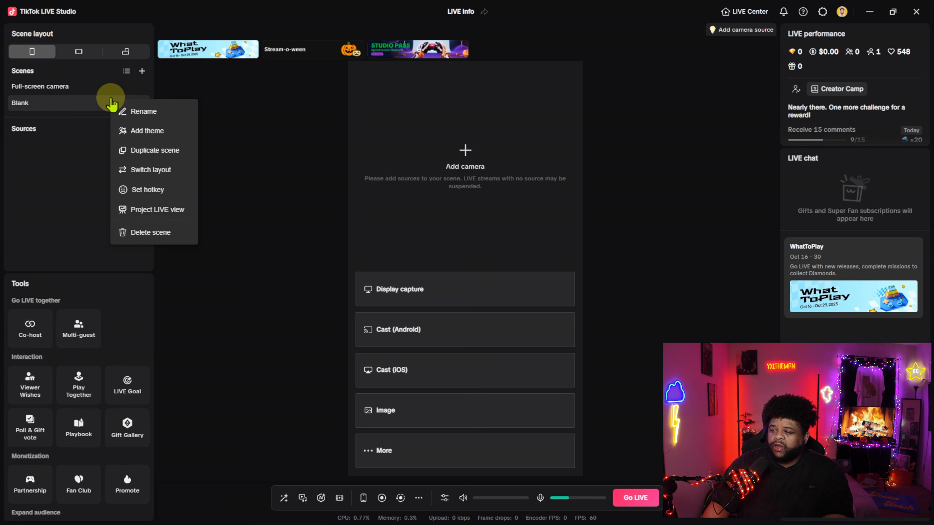
{"action": "left_click", "coordinate": [152, 232]}
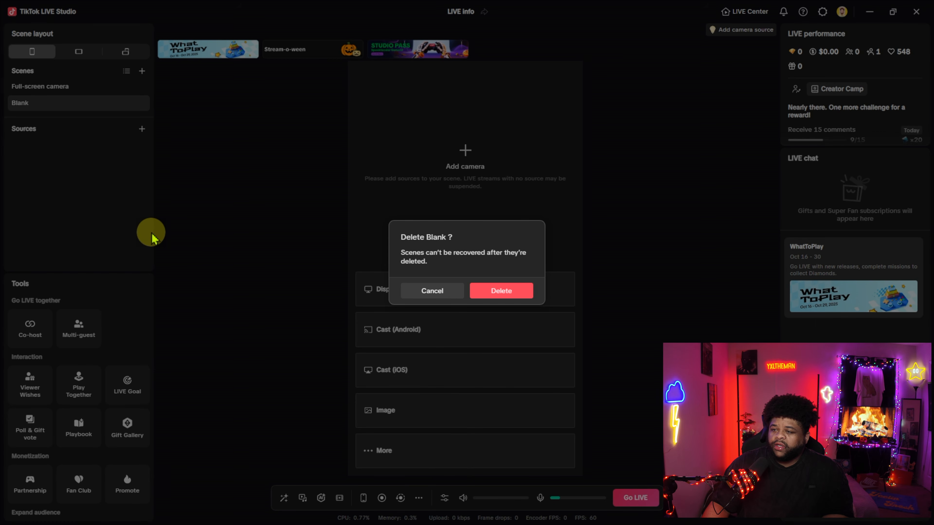
{"action": "left_click", "coordinate": [478, 292]}
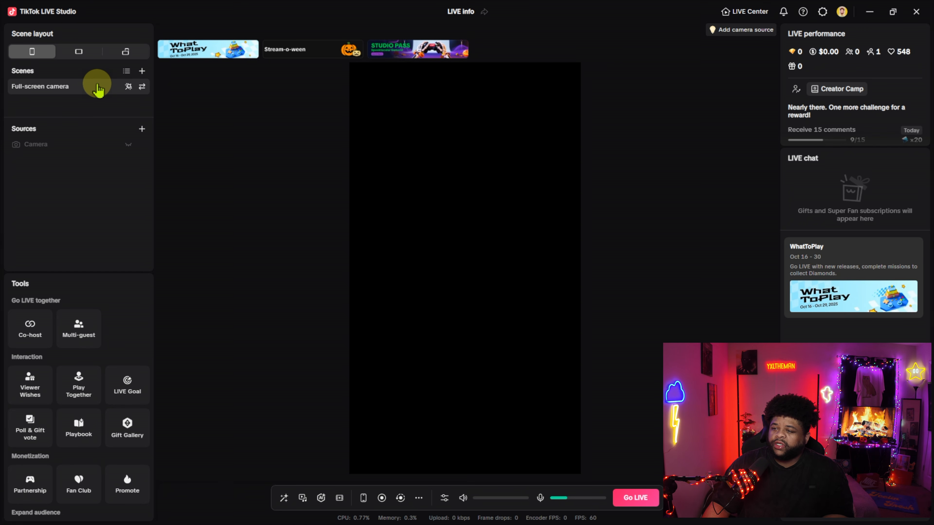
{"action": "right_click", "coordinate": [97, 89]}
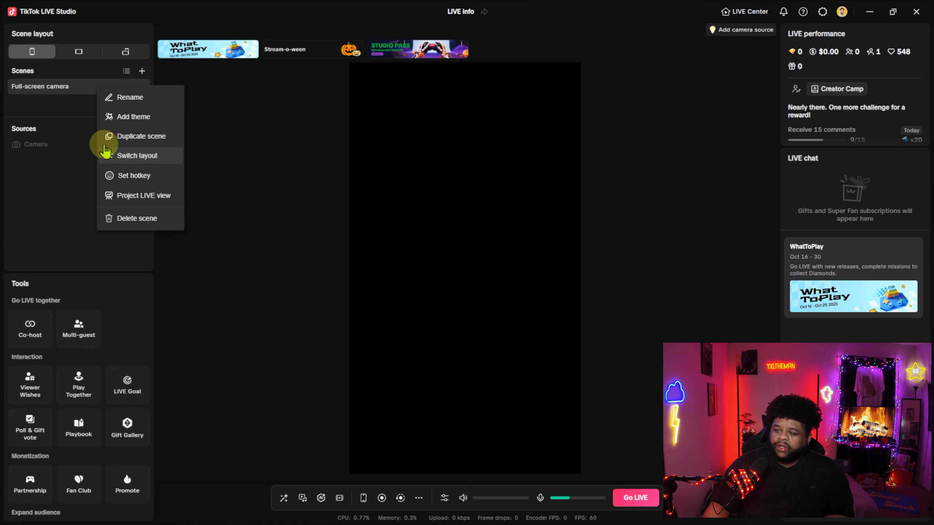
{"action": "left_click", "coordinate": [71, 184]}
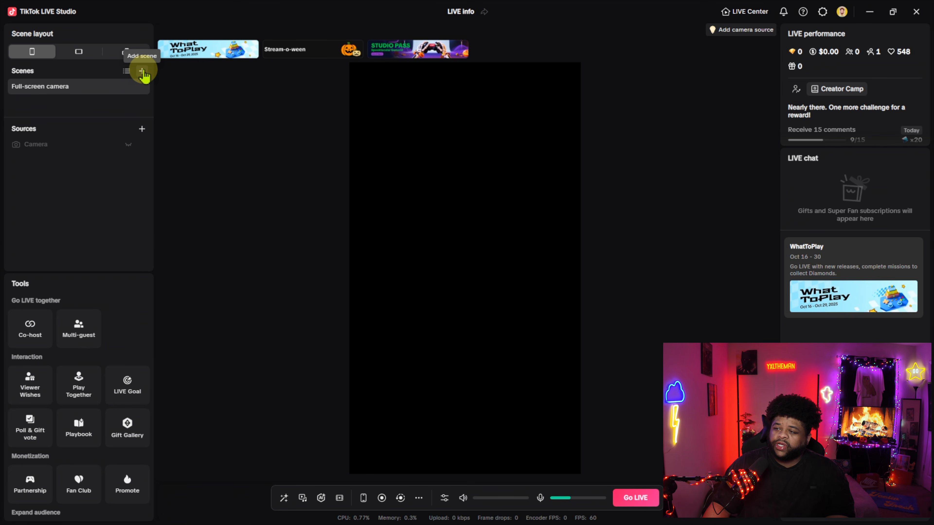
Add a new scene based on the Blank template.
{"action": "left_click", "coordinate": [142, 72]}
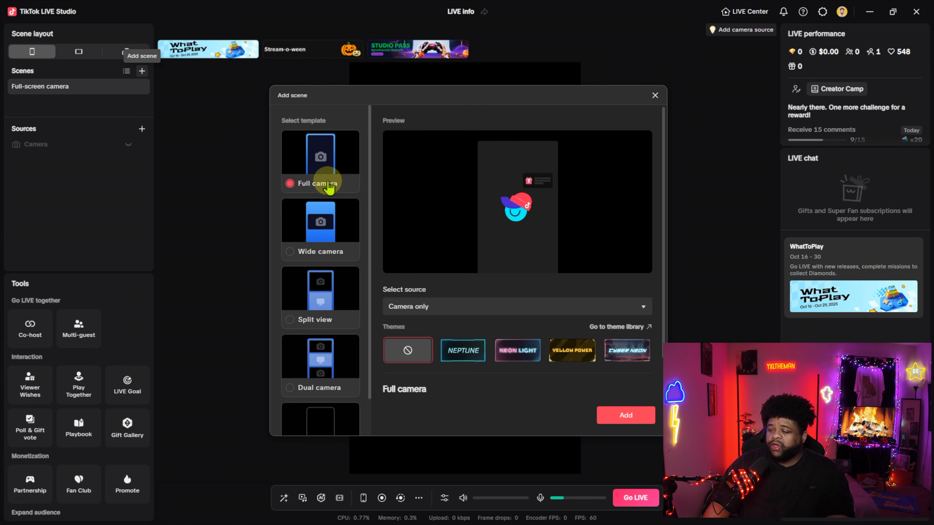
{"action": "scroll", "coordinate": [330, 202], "scroll_direction": "down", "scroll_amount": 1}
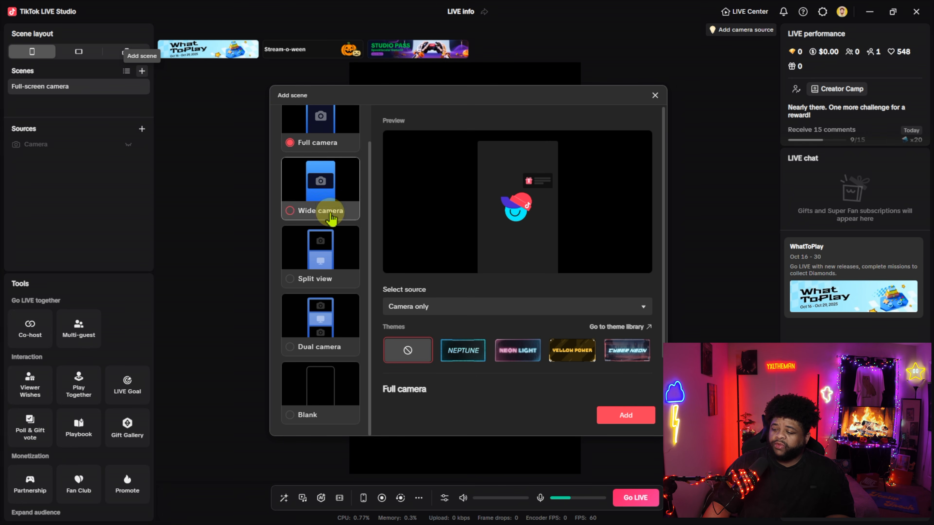
{"action": "left_click", "coordinate": [318, 394]}
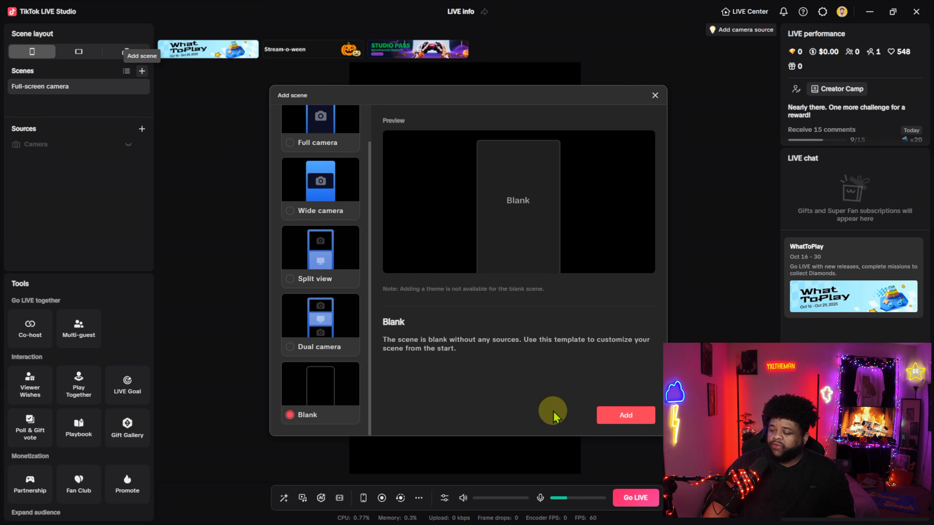
{"action": "left_click", "coordinate": [619, 417]}
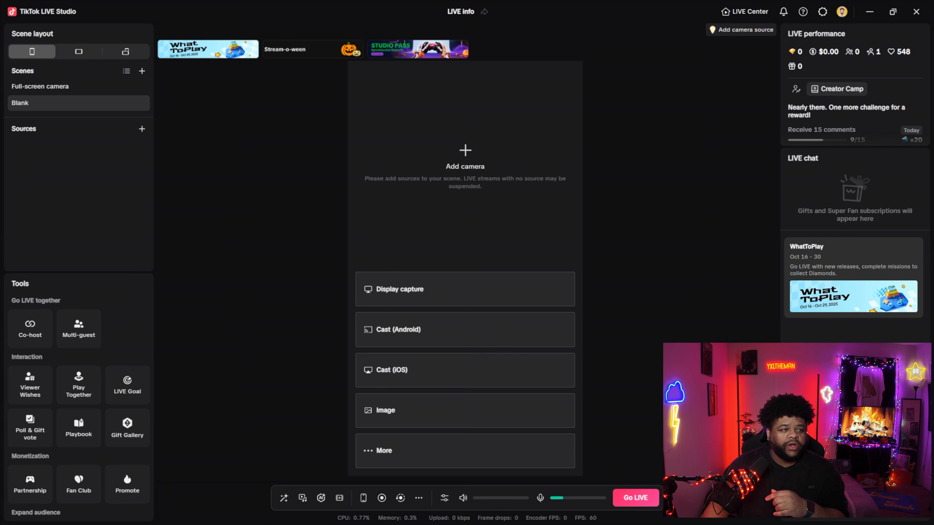
Switch to OBS Studio.
{"action": "left_click_drag", "start_coordinate": [0, 60], "coordinate": [359, 57]}
{"action": "double_click", "coordinate": [359, 57]}
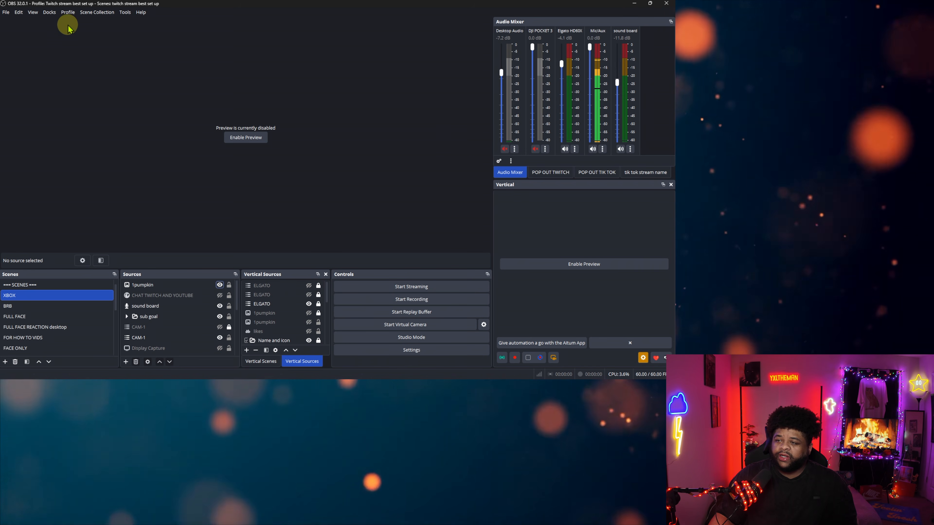
Hide the Vertical dock and show it again.
{"action": "left_click", "coordinate": [50, 14]}
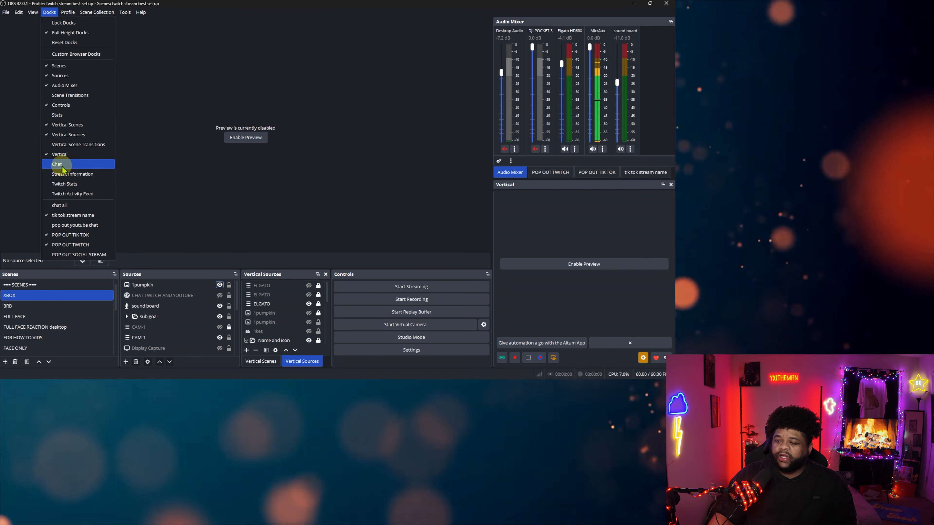
{"action": "left_click", "coordinate": [66, 155]}
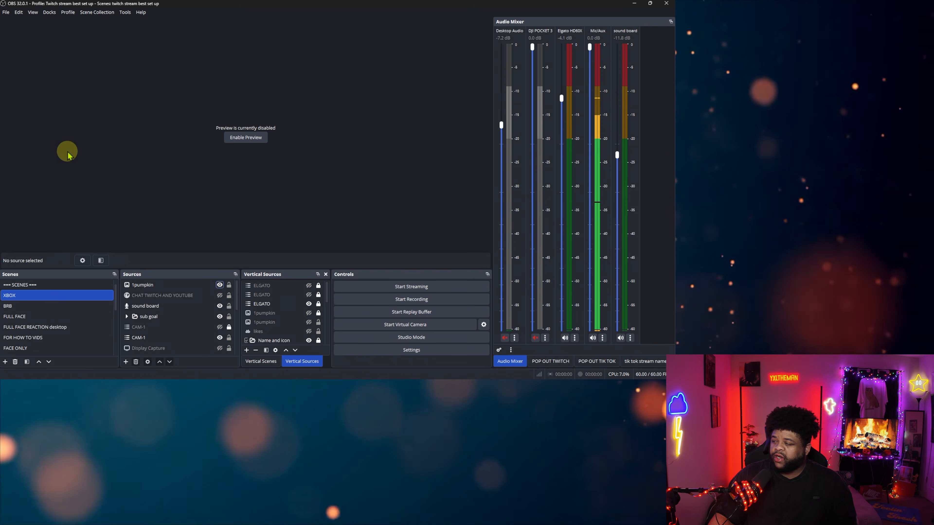
{"action": "left_click", "coordinate": [48, 12]}
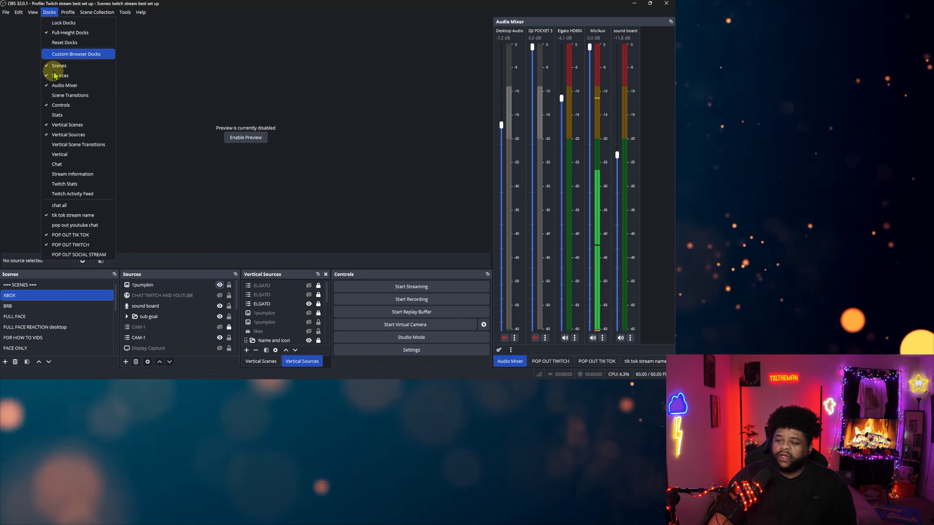
{"action": "left_click", "coordinate": [73, 158]}
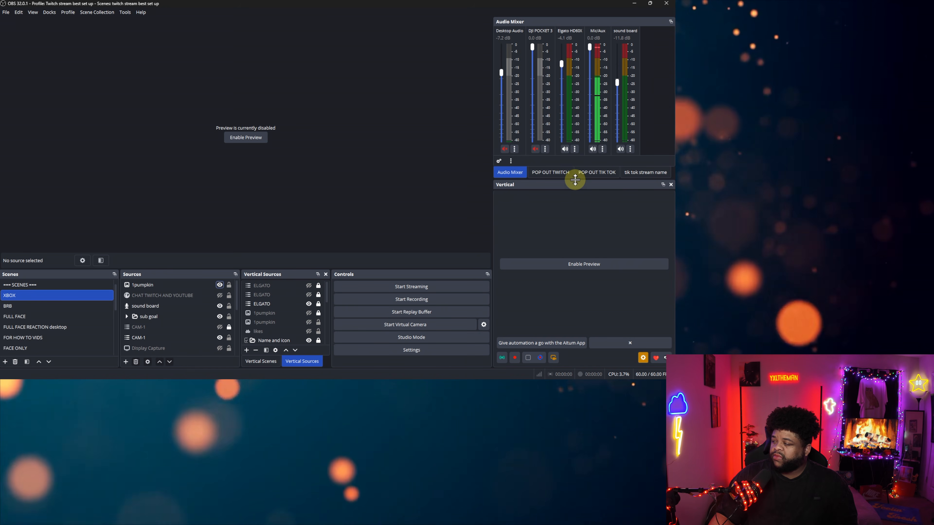
Enlarge the Vertical dock and the row of scene and source docks, and enable the vertical preview.
{"action": "left_click_drag", "start_coordinate": [575, 179], "coordinate": [575, 144]}
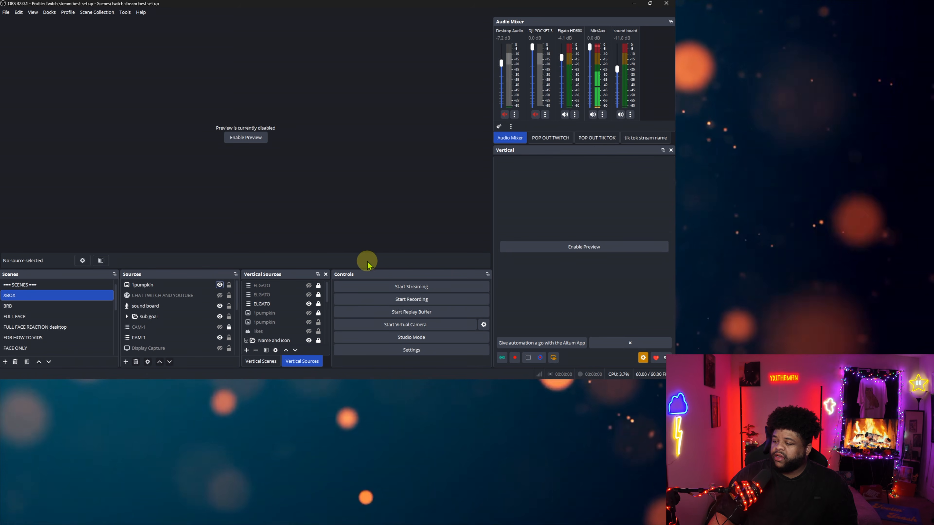
{"action": "left_click_drag", "start_coordinate": [298, 274], "coordinate": [306, 230]}
{"action": "left_click", "coordinate": [576, 247]}
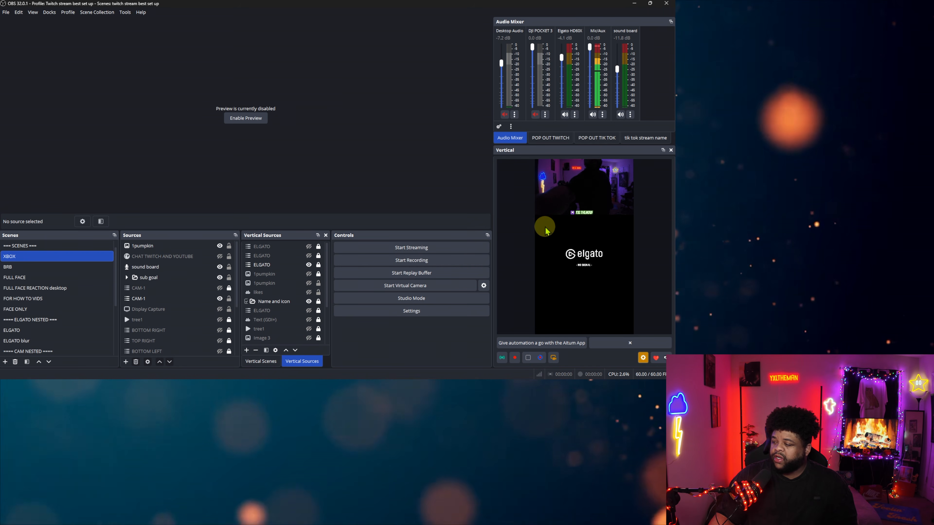
Show the list of vertical scenes and check which vertical docks are enabled.
{"action": "left_click", "coordinate": [262, 362]}
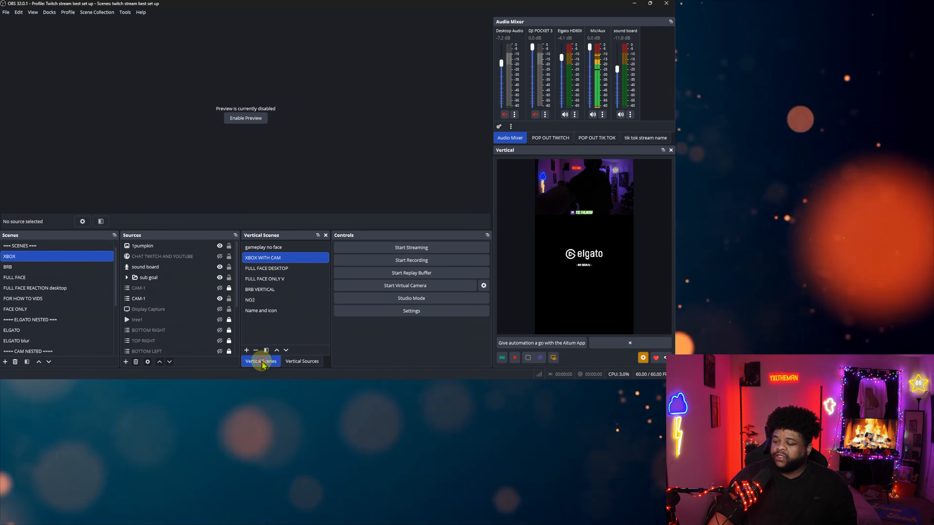
{"action": "left_click", "coordinate": [57, 15]}
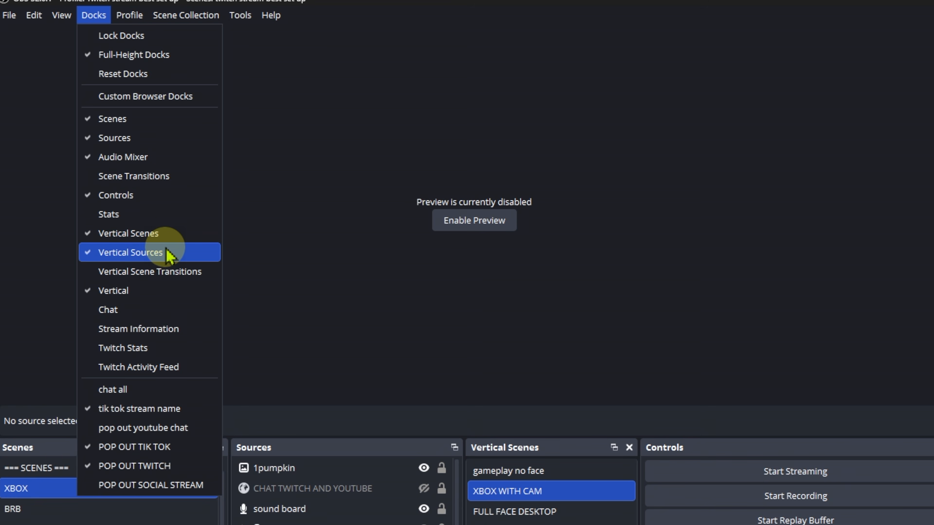
{"action": "left_click", "coordinate": [361, 246]}
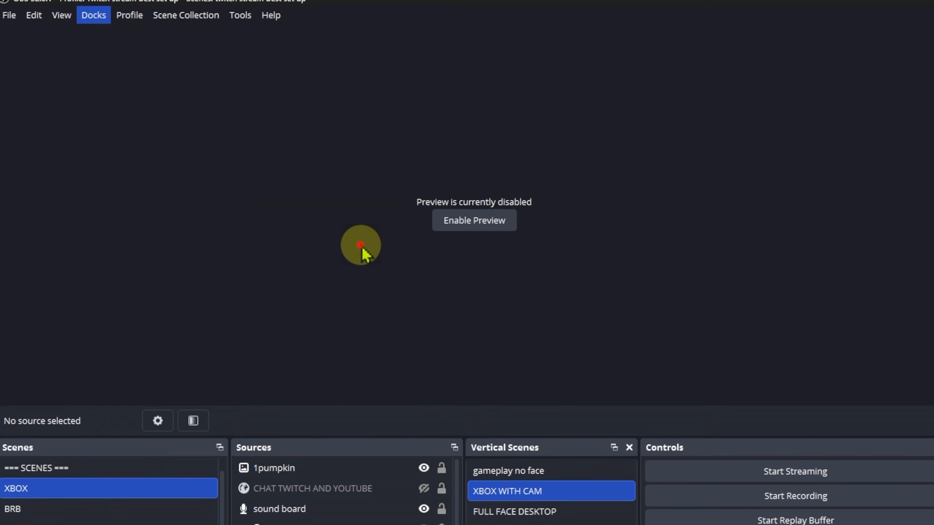
Add a vertical scene named "for youtube".
{"action": "left_click", "coordinate": [246, 350]}
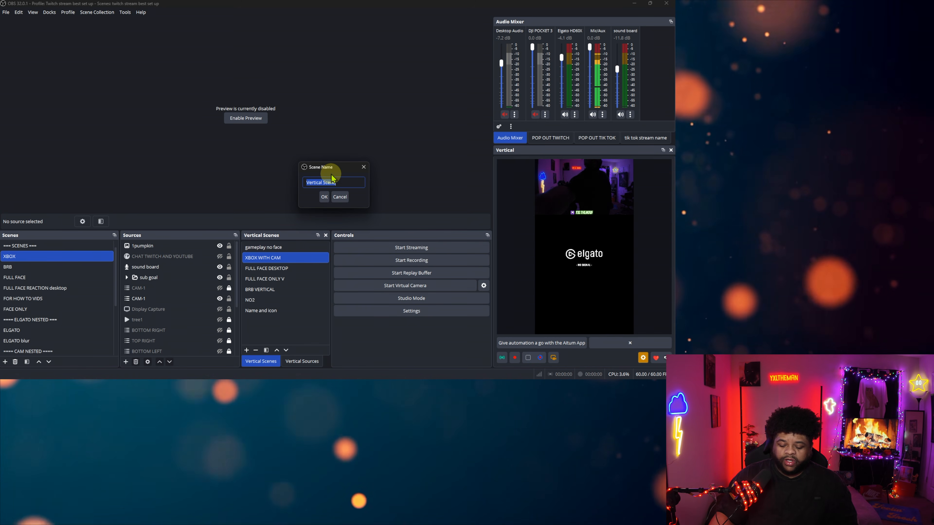
{"action": "type", "text": "for"}
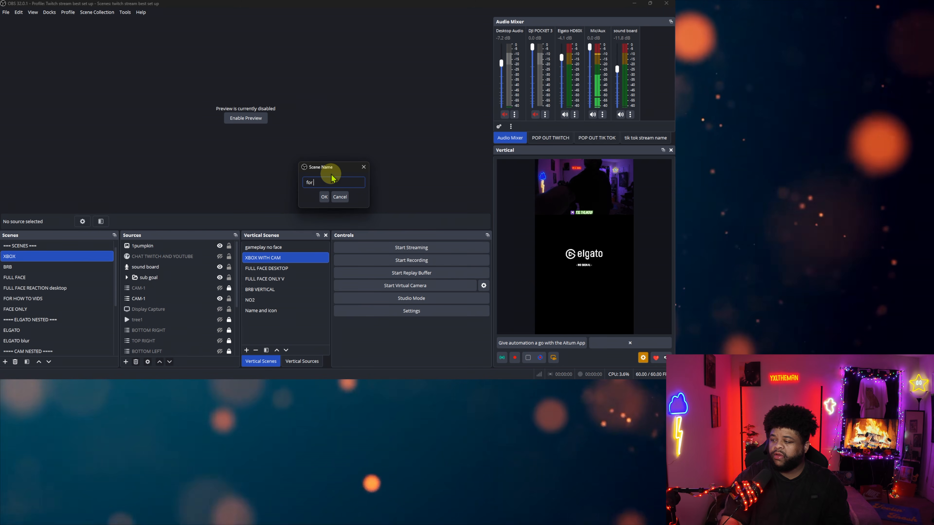
{"action": "type", "text": " yout"}
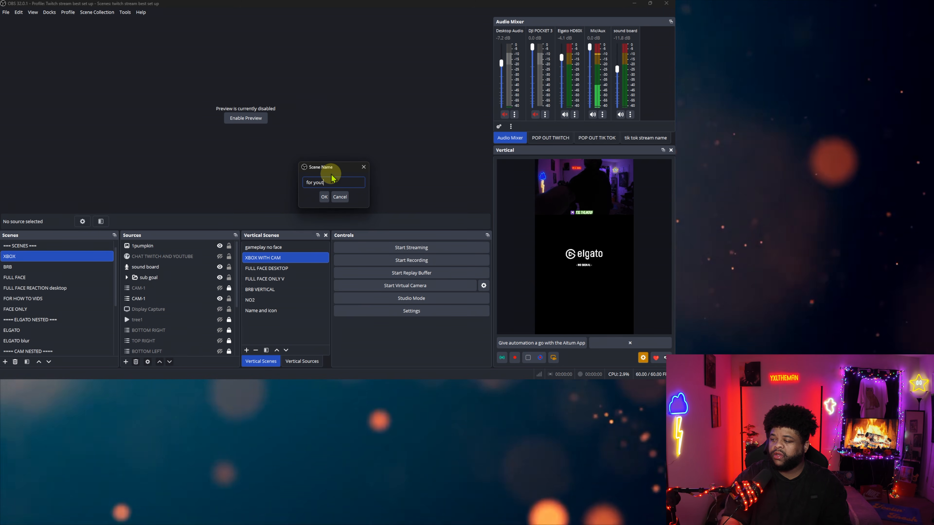
{"action": "type", "text": "ube"}
{"action": "left_click", "coordinate": [324, 197]}
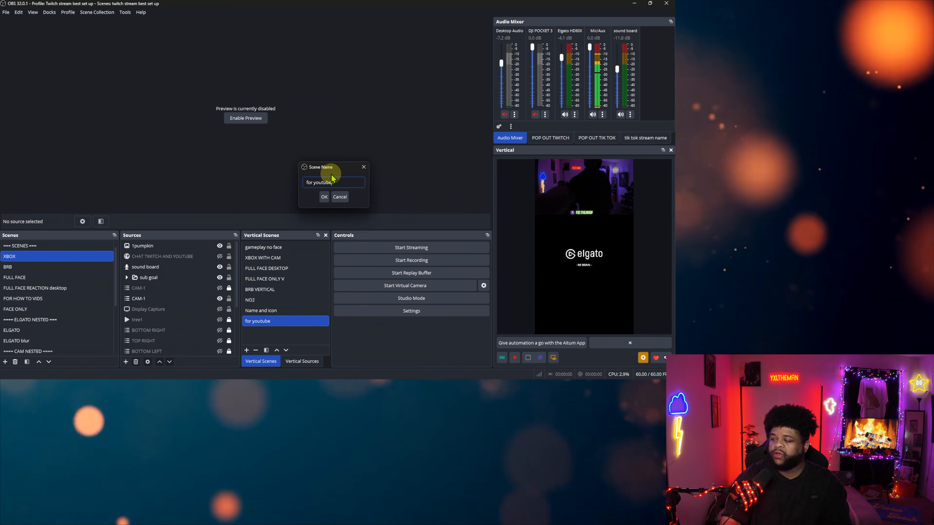
Add the existing Elgato HD60X video capture device as a source in the "for youtube" vertical scene.
{"action": "left_click", "coordinate": [304, 361]}
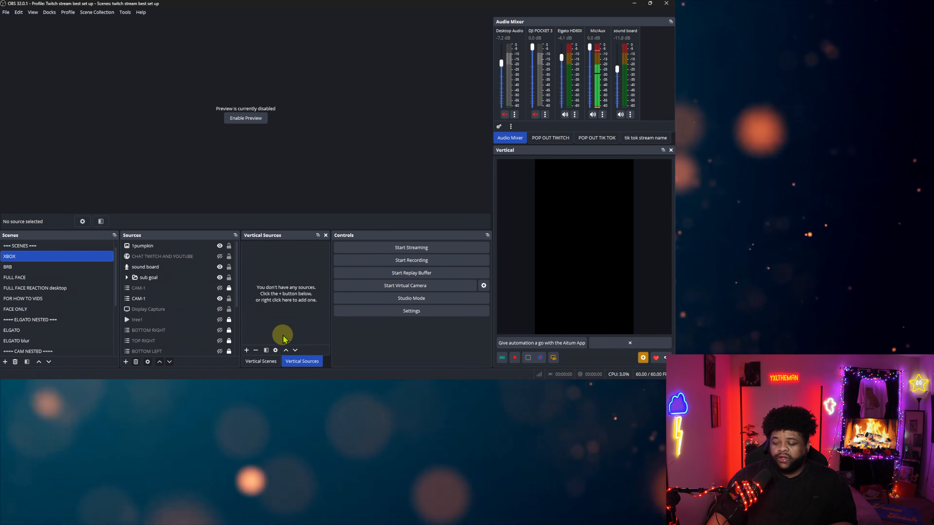
{"action": "left_click", "coordinate": [261, 361]}
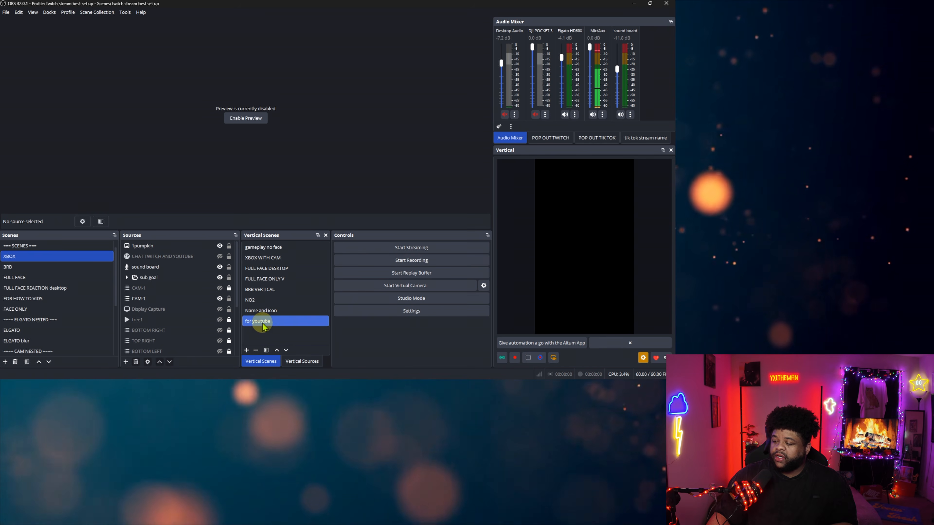
{"action": "left_click", "coordinate": [302, 361]}
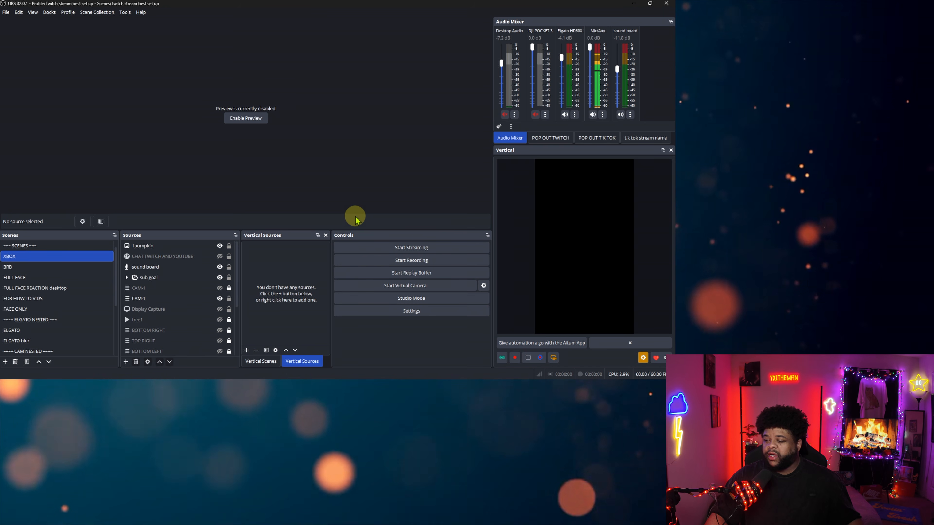
{"action": "left_click", "coordinate": [246, 351]}
{"action": "mouse_move", "coordinate": [277, 293]}
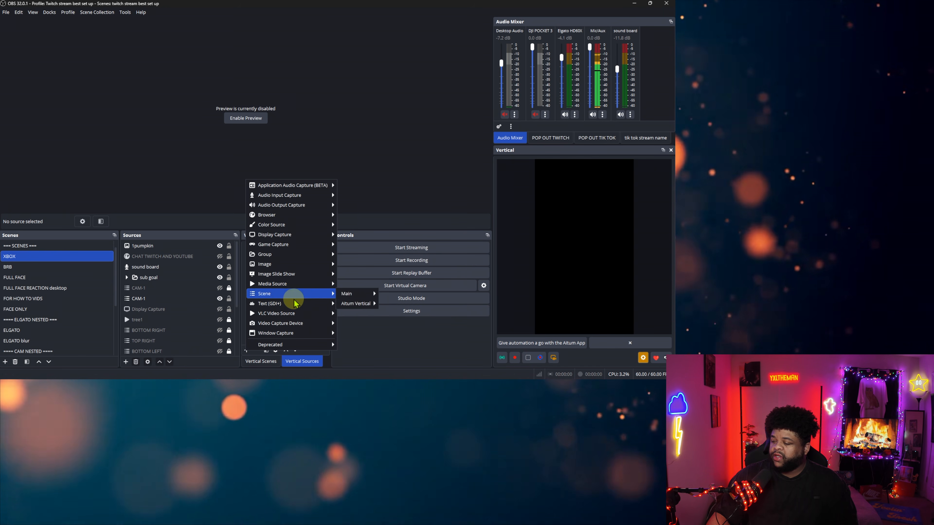
{"action": "mouse_move", "coordinate": [294, 323]}
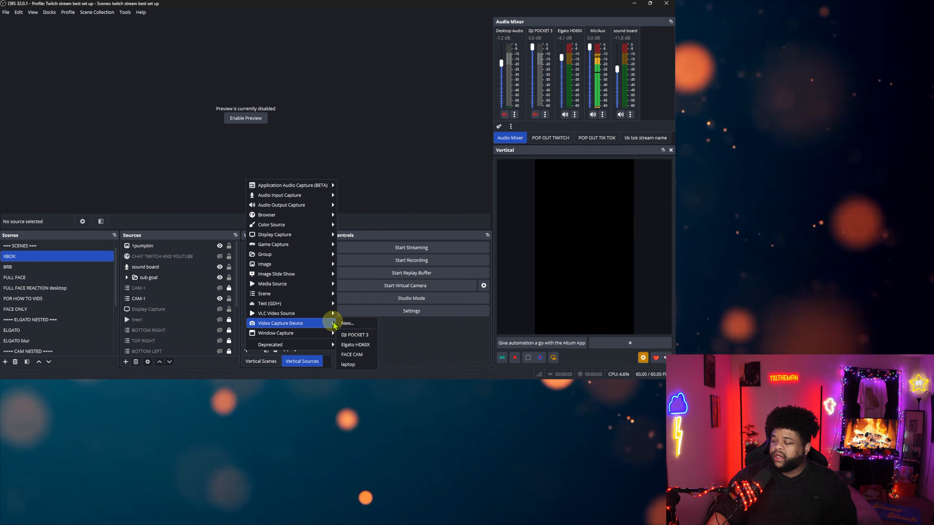
{"action": "left_click", "coordinate": [356, 345]}
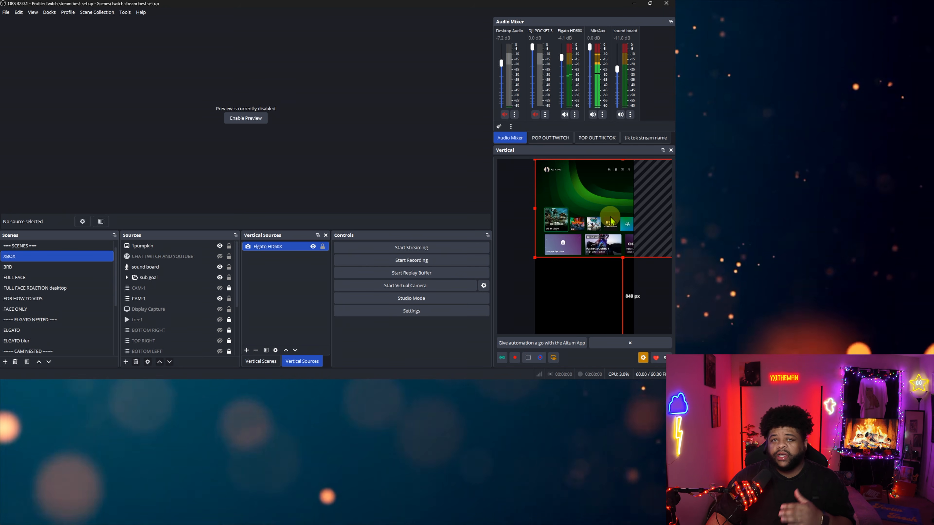
Move the Elgato HD60X capture to the bottom of the vertical canvas and center it horizontally.
{"action": "left_click_drag", "start_coordinate": [611, 220], "coordinate": [582, 276]}
{"action": "right_click", "coordinate": [582, 276]}
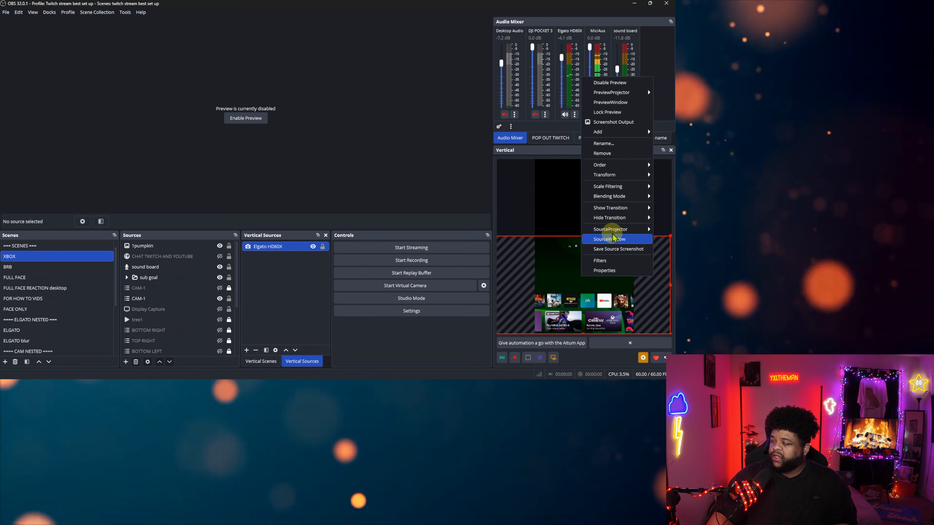
{"action": "mouse_move", "coordinate": [620, 186]}
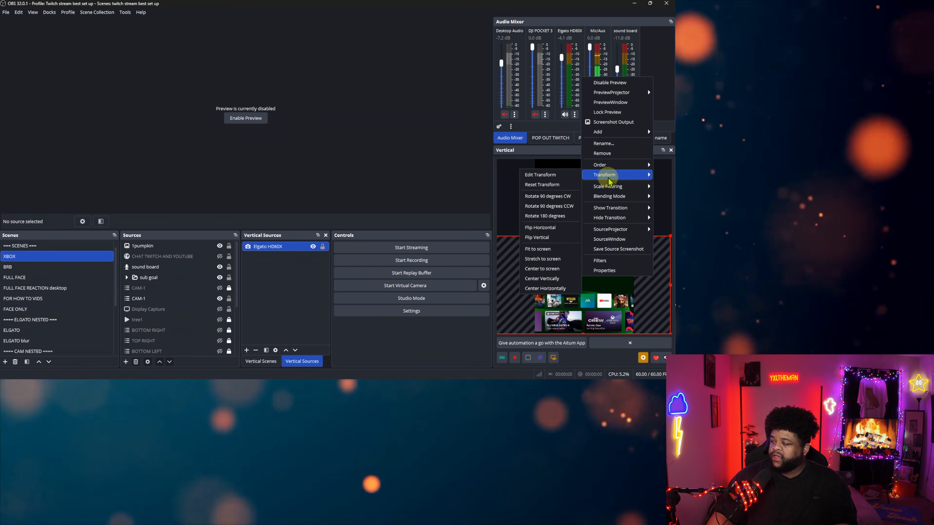
{"action": "left_click", "coordinate": [546, 291]}
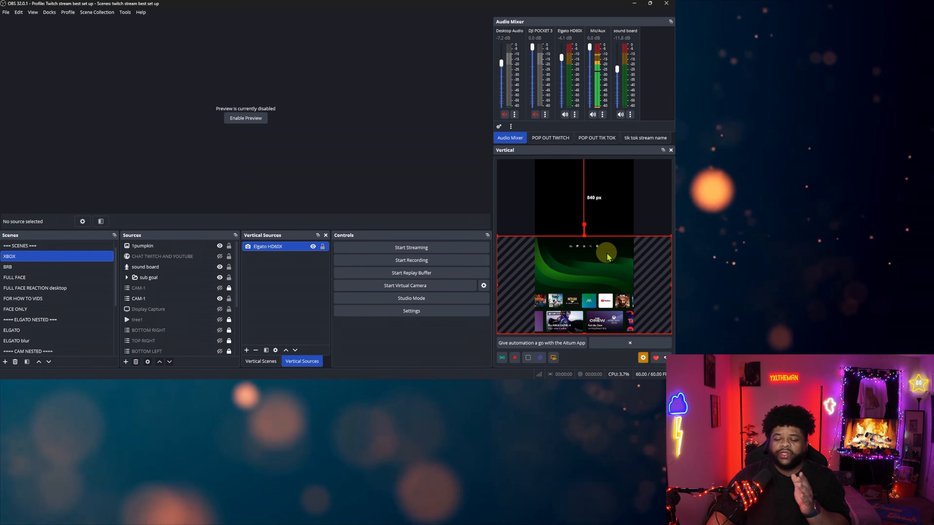
Center the Elgato HD60X capture vertically on the vertical canvas.
{"action": "right_click", "coordinate": [588, 273]}
{"action": "mouse_move", "coordinate": [619, 175]}
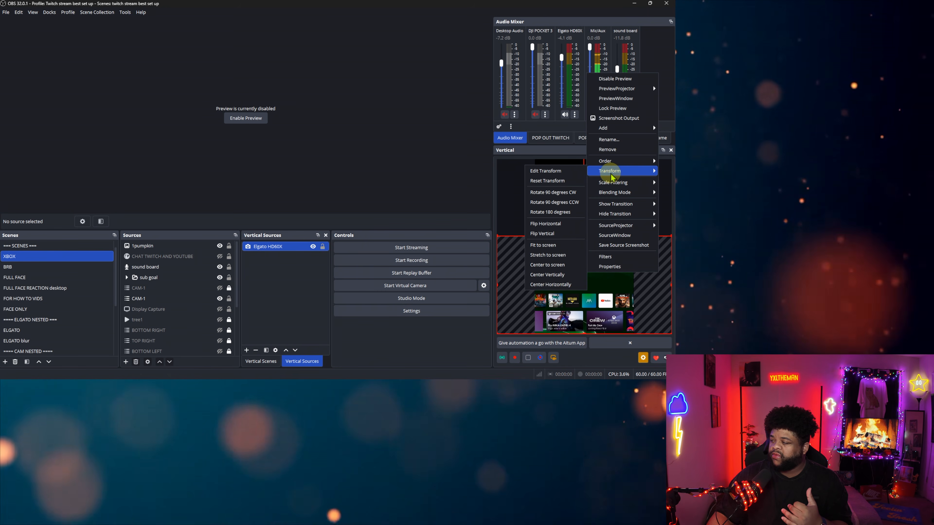
{"action": "left_click", "coordinate": [551, 275]}
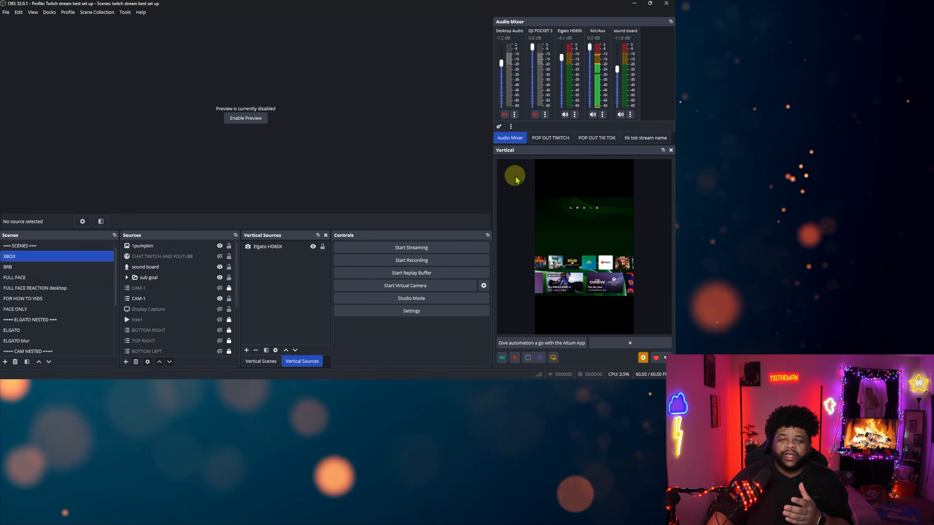
{"action": "left_click", "coordinate": [606, 242]}
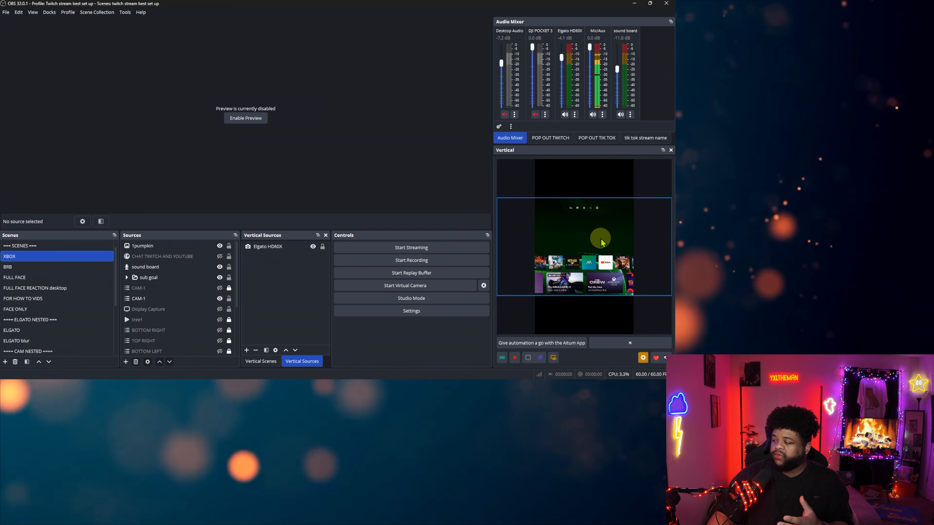
Move the Elgato HD60X capture to the bottom of the vertical canvas and lock the source.
{"action": "left_click_drag", "start_coordinate": [596, 241], "coordinate": [580, 272]}
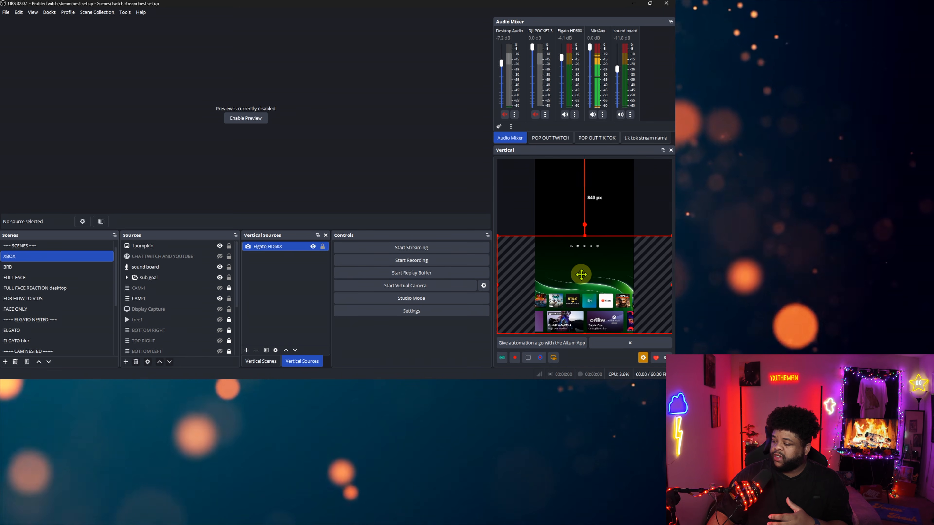
{"action": "right_click", "coordinate": [579, 276]}
{"action": "mouse_move", "coordinate": [618, 176]}
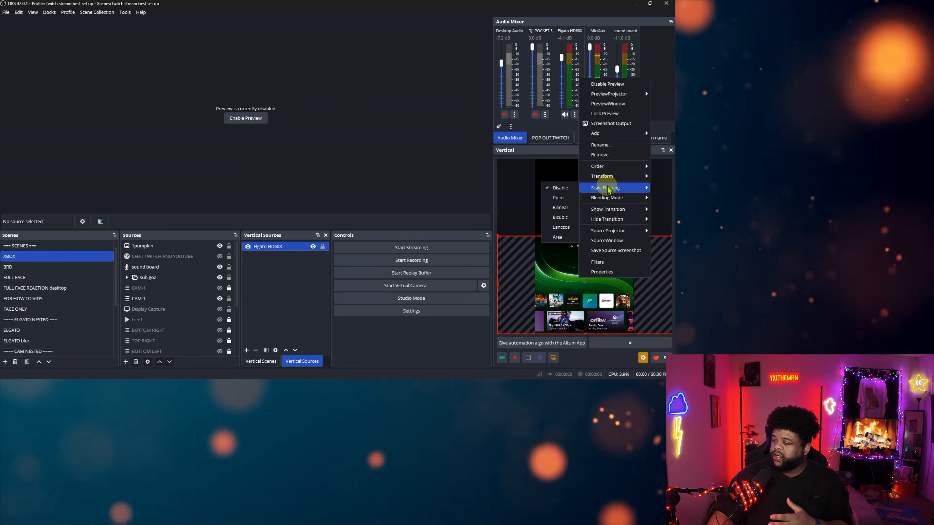
{"action": "left_click", "coordinate": [546, 289]}
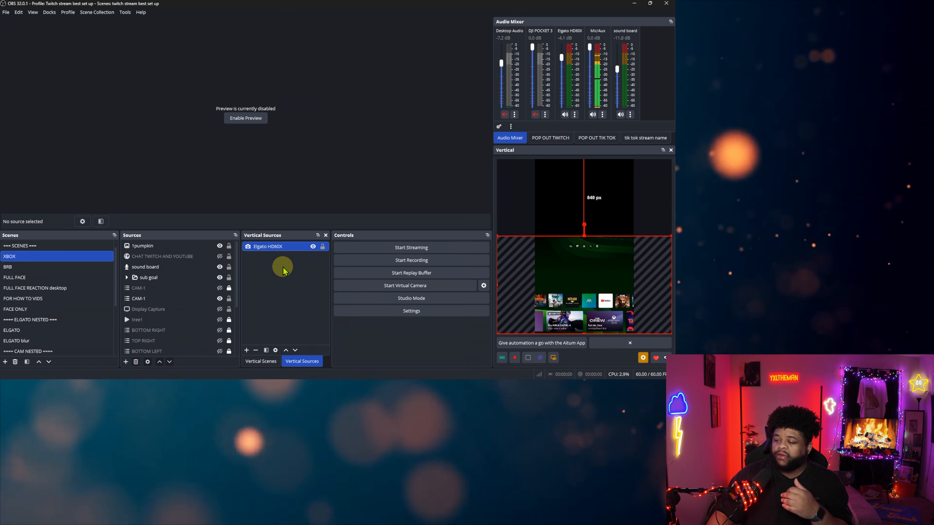
{"action": "left_click", "coordinate": [323, 247]}
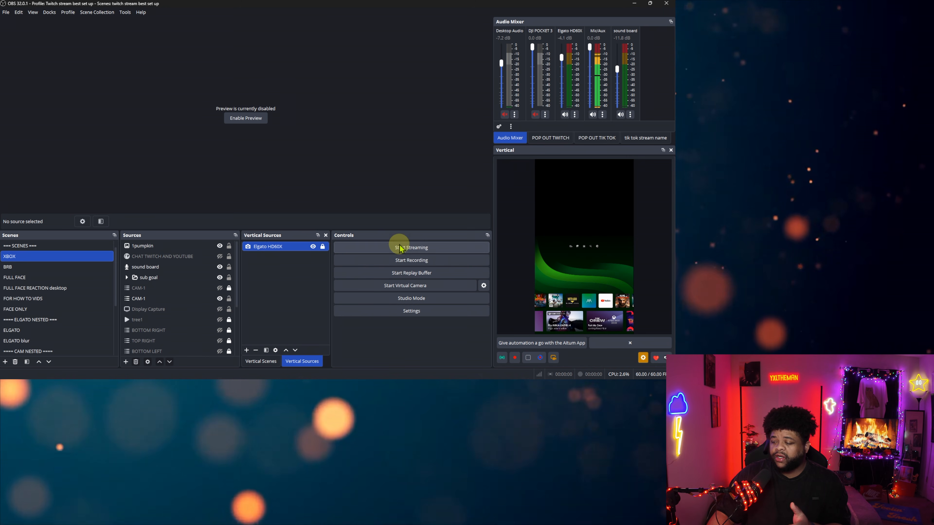
{"action": "left_click", "coordinate": [323, 246]}
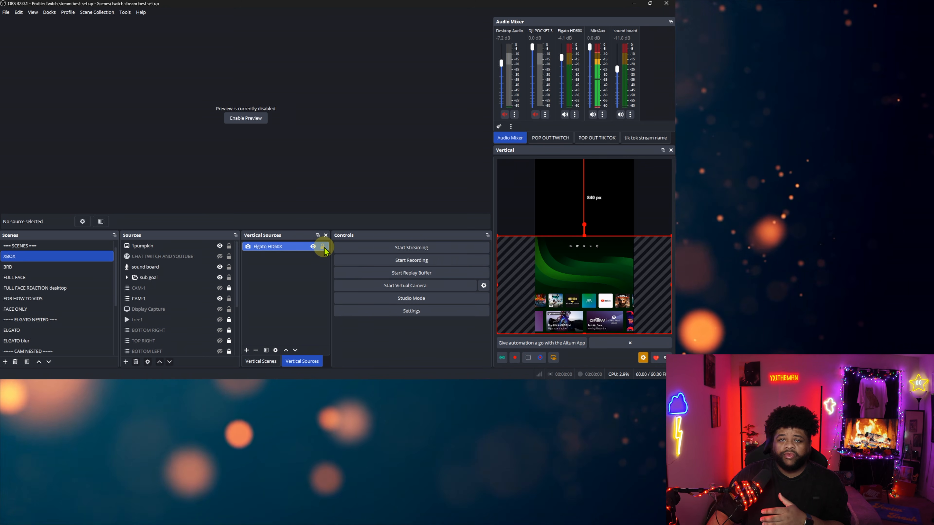
{"action": "left_click", "coordinate": [323, 248]}
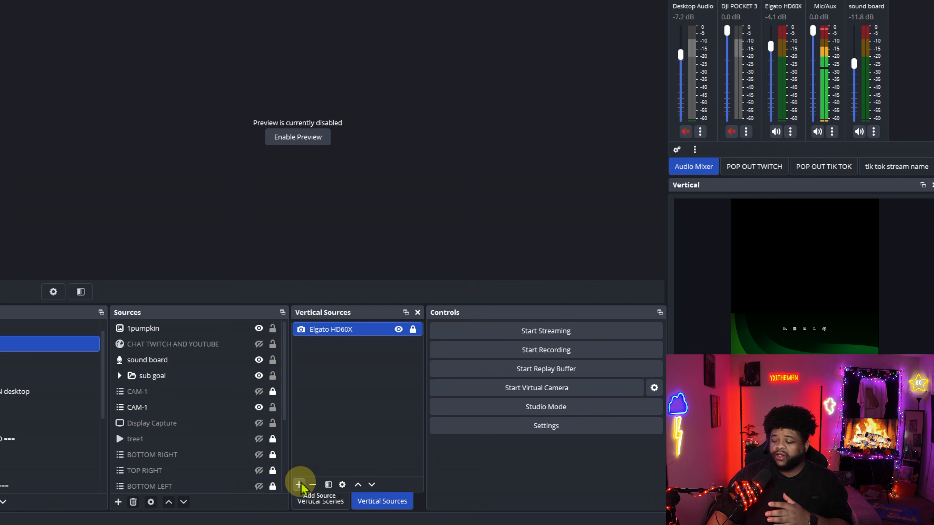
Add the existing FACE CAM video capture device as a source in the vertical scene.
{"action": "left_click", "coordinate": [299, 485]}
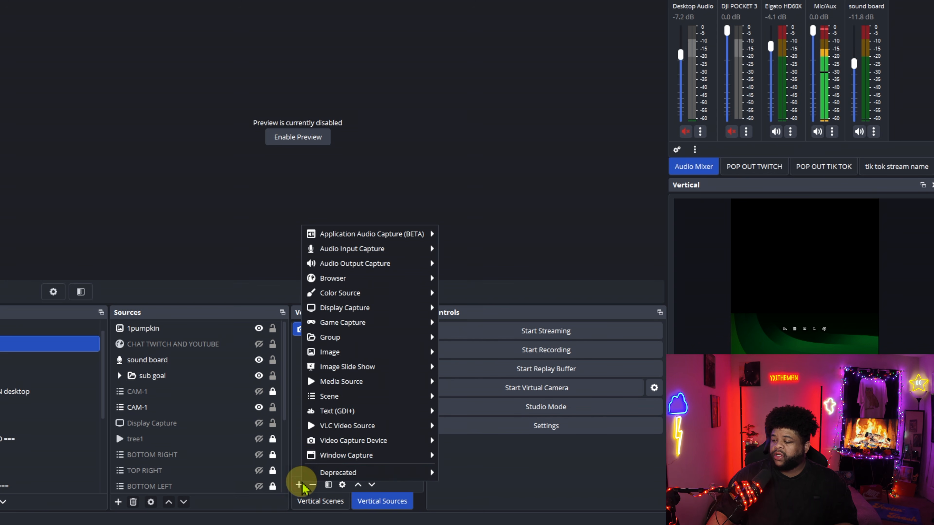
{"action": "mouse_move", "coordinate": [348, 353]}
{"action": "mouse_move", "coordinate": [374, 440]}
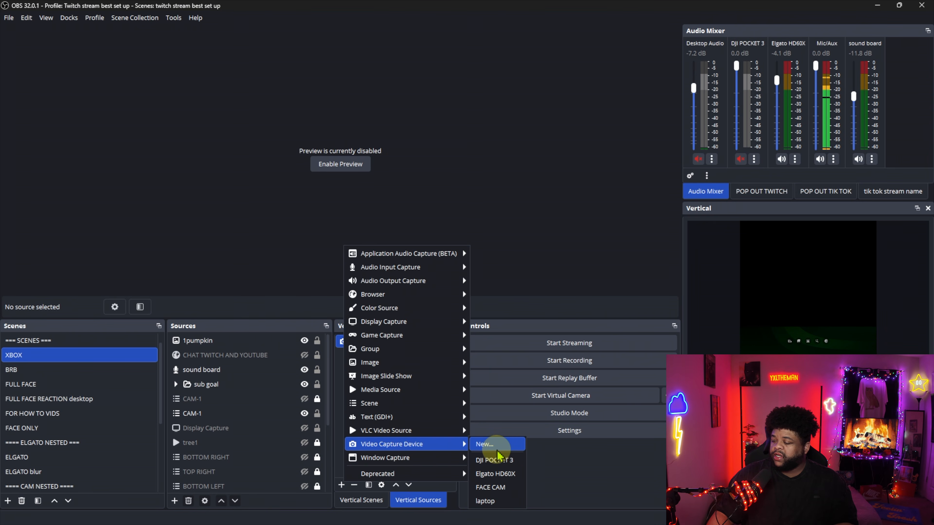
{"action": "left_click", "coordinate": [494, 488]}
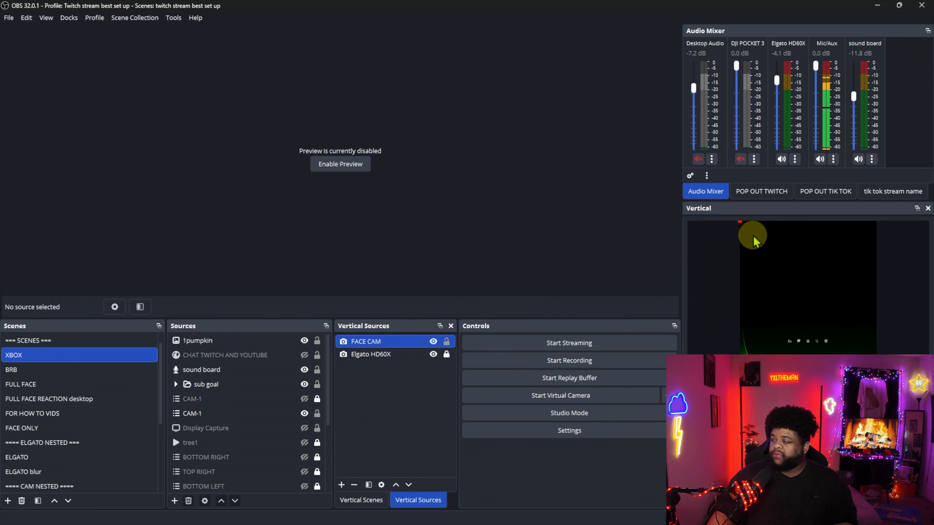
Open the FACE CAM properties and review the available devices, the Custom resolution/FPS type and the FPS options.
{"action": "double_click", "coordinate": [387, 342]}
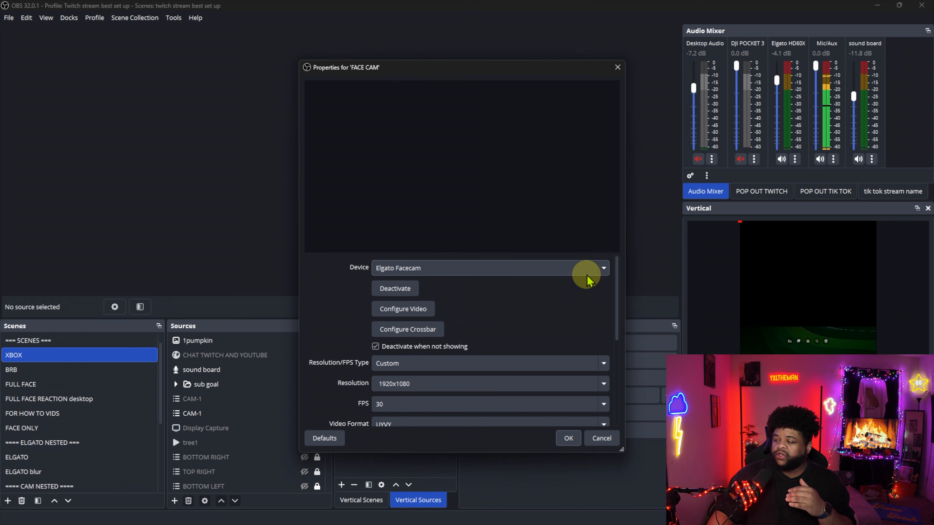
{"action": "left_click", "coordinate": [604, 269]}
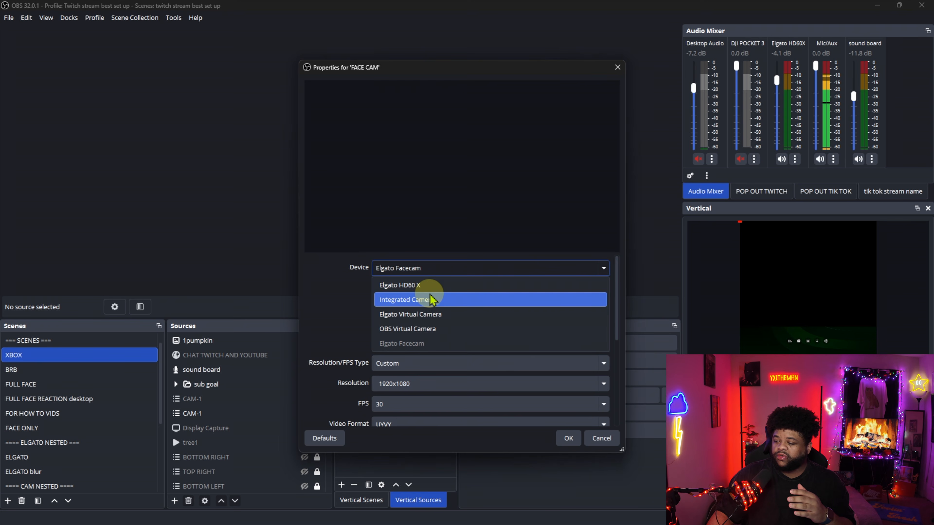
{"action": "left_click", "coordinate": [347, 298]}
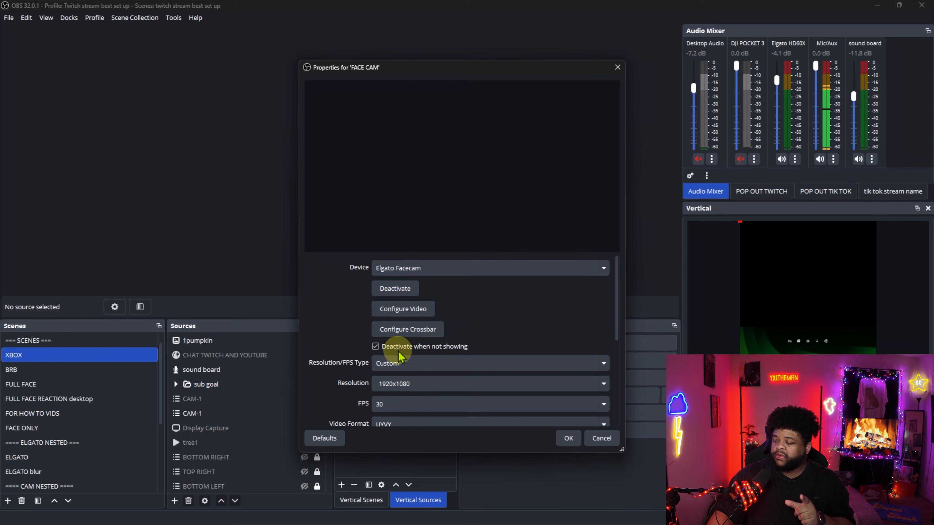
{"action": "scroll", "coordinate": [364, 353], "scroll_direction": "down", "scroll_amount": 1}
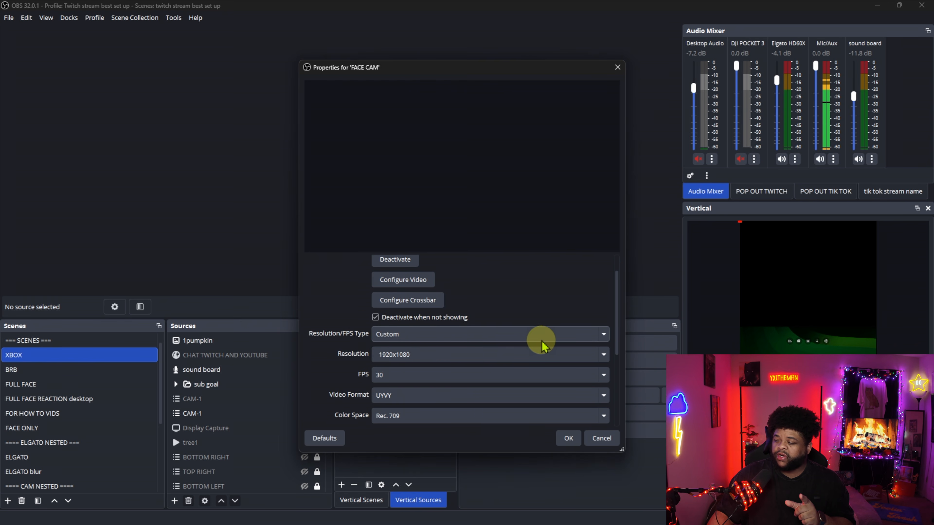
{"action": "left_click", "coordinate": [603, 336]}
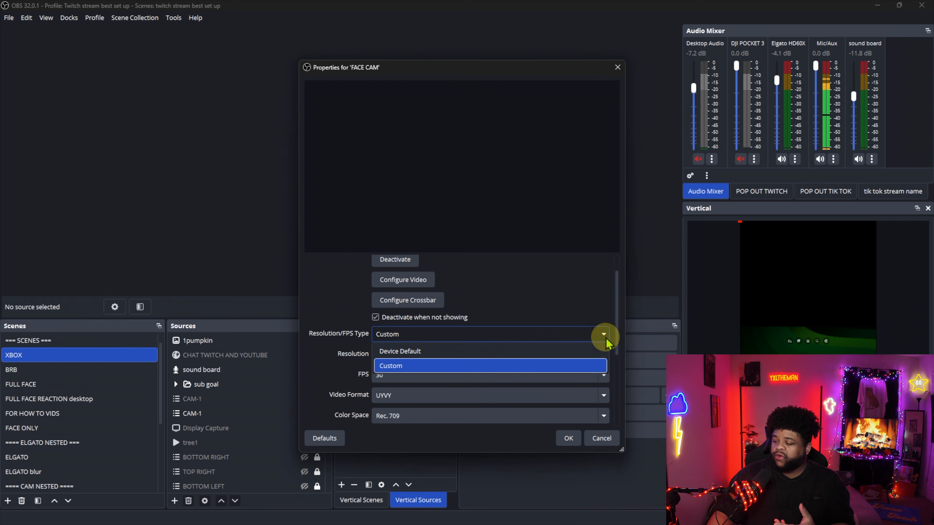
{"action": "left_click", "coordinate": [496, 362]}
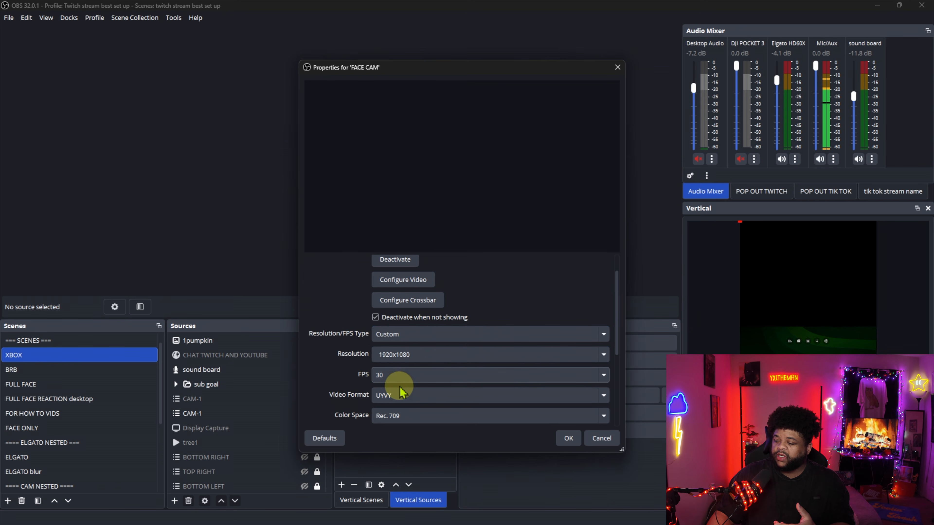
{"action": "left_click", "coordinate": [588, 374]}
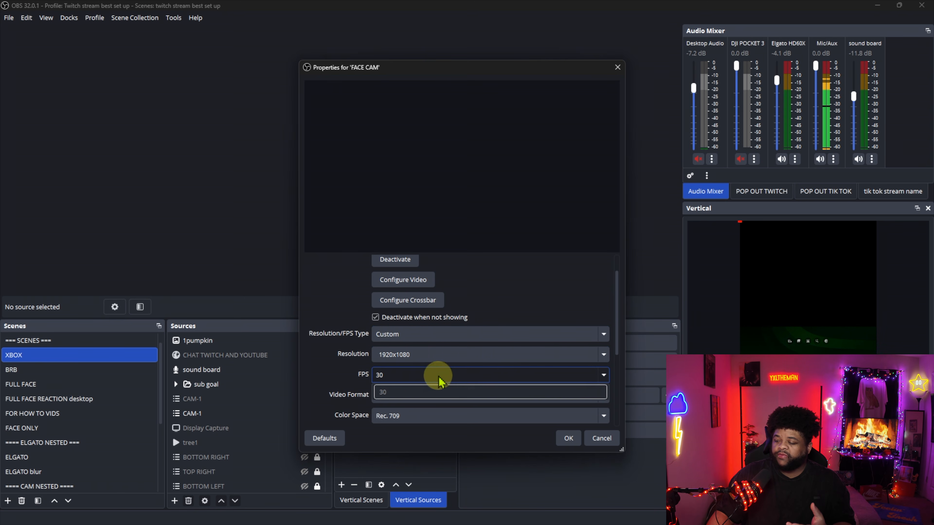
{"action": "left_click", "coordinate": [356, 378]}
Review the video format and color range options in the FACE CAM properties.
{"action": "scroll", "coordinate": [358, 368], "scroll_direction": "down", "scroll_amount": 1}
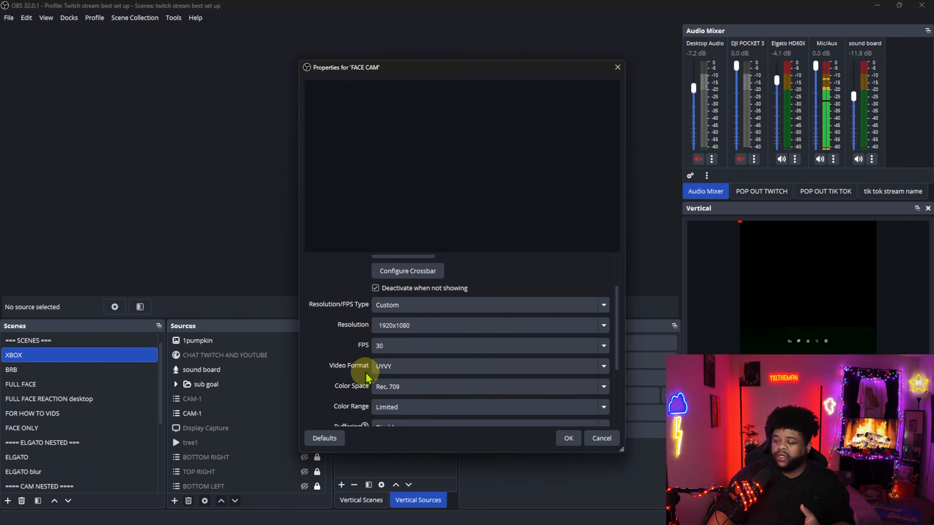
{"action": "scroll", "coordinate": [336, 369], "scroll_direction": "down", "scroll_amount": 1}
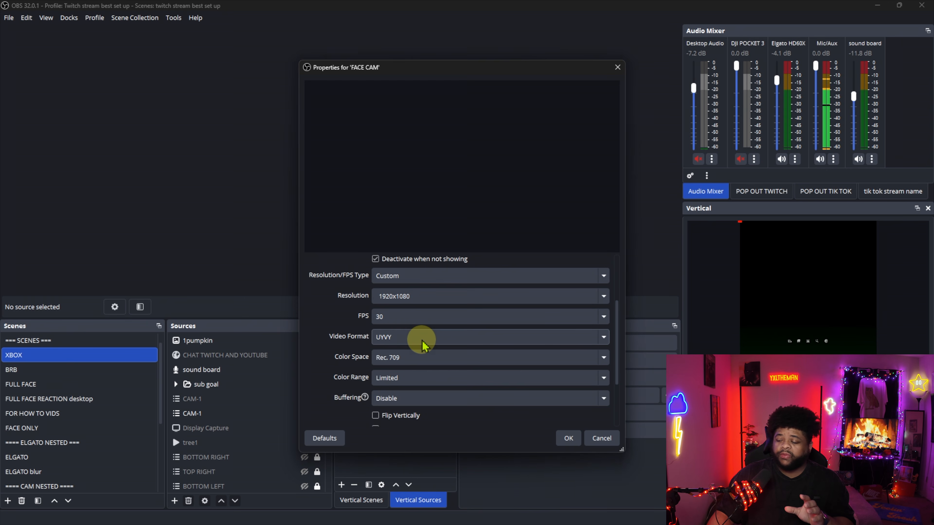
{"action": "left_click", "coordinate": [603, 340]}
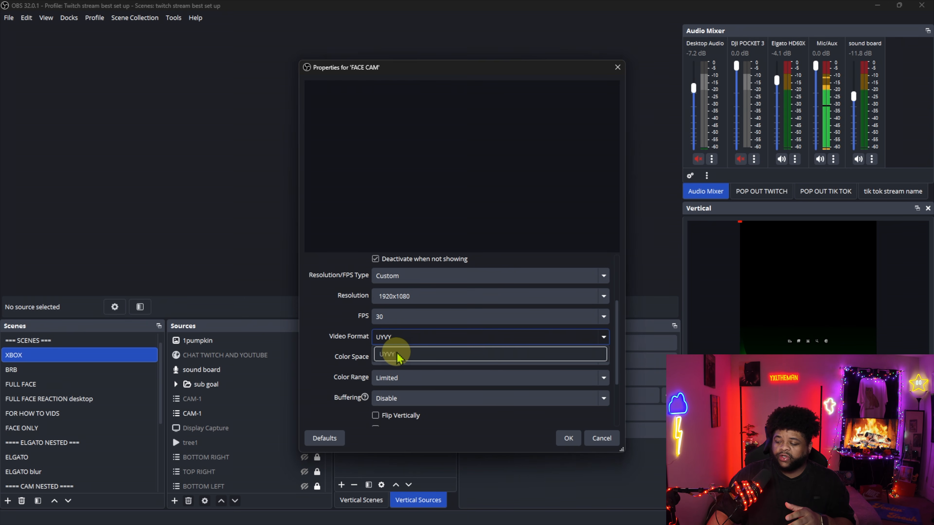
{"action": "left_click", "coordinate": [365, 345]}
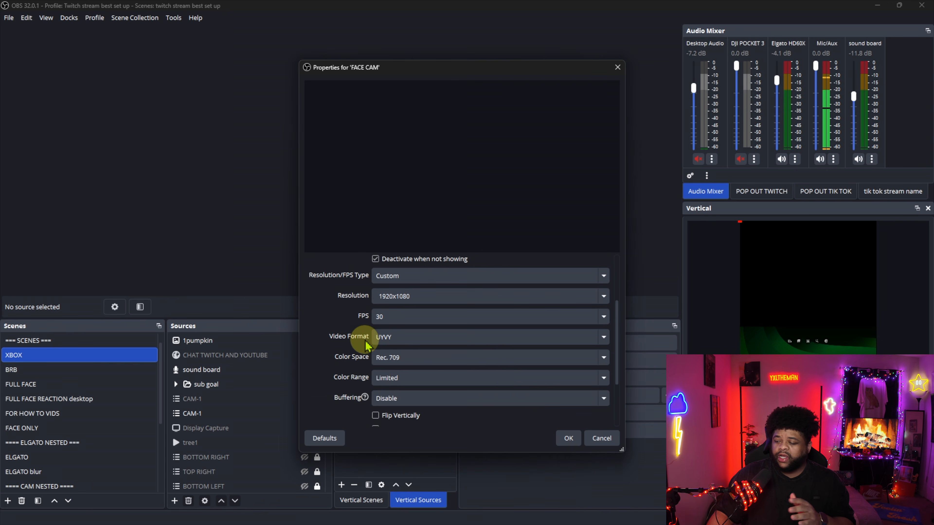
{"action": "scroll", "coordinate": [360, 358], "scroll_direction": "down", "scroll_amount": 3}
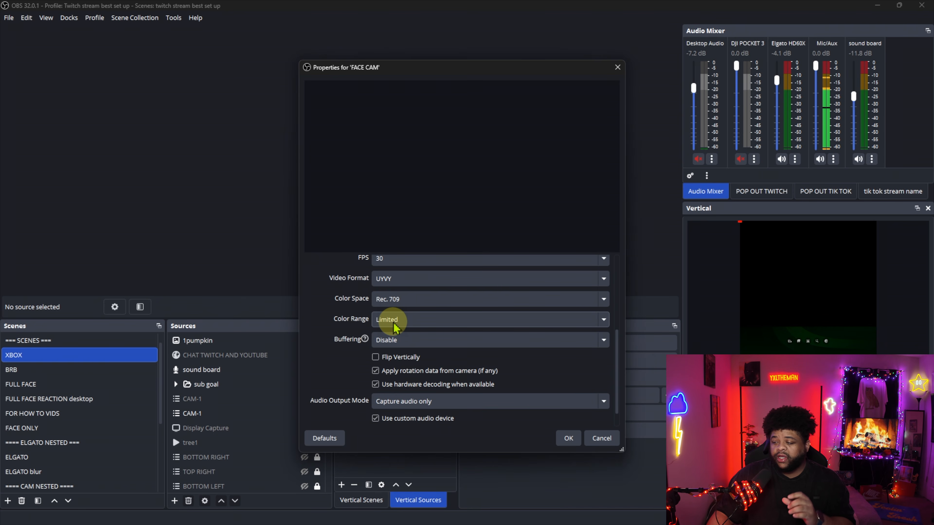
{"action": "left_click", "coordinate": [603, 321]}
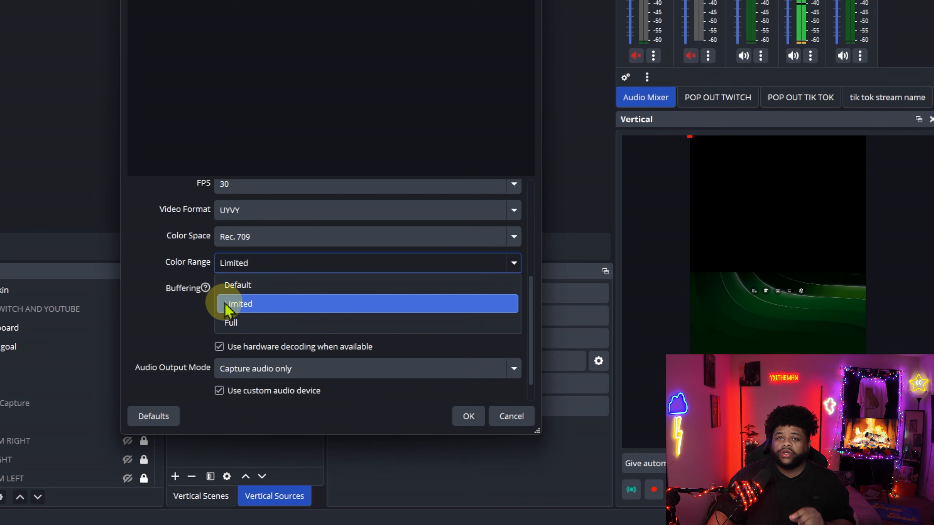
{"action": "left_click", "coordinate": [183, 308]}
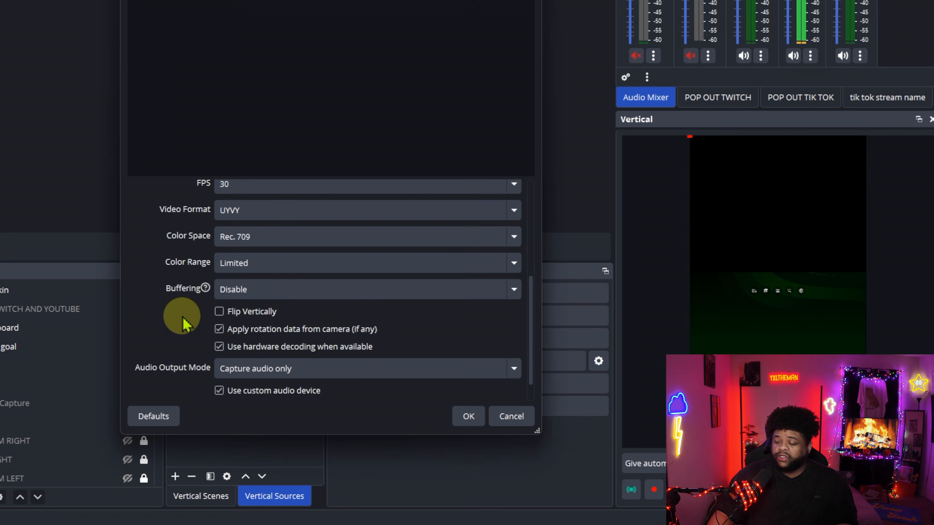
Review the custom audio device choices for FACE CAM and close its properties.
{"action": "scroll", "coordinate": [184, 314], "scroll_direction": "down", "scroll_amount": 1}
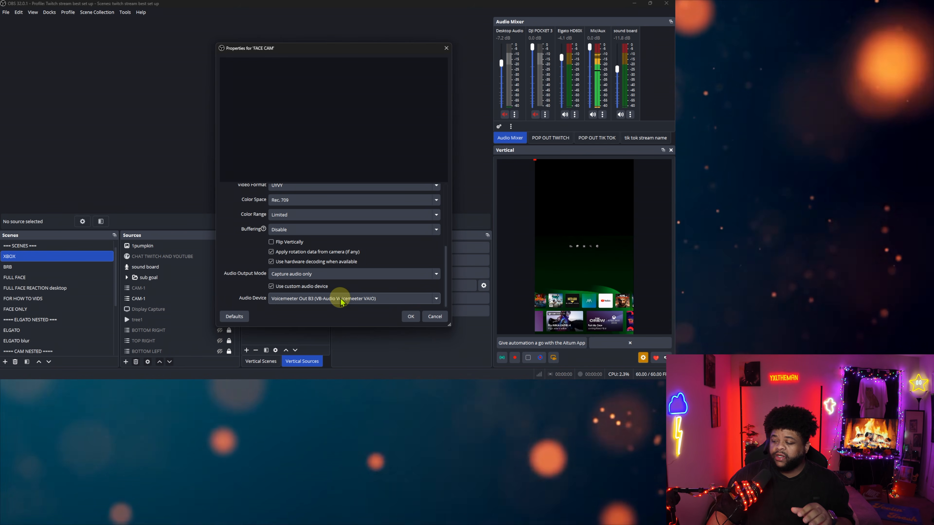
{"action": "left_click", "coordinate": [437, 298]}
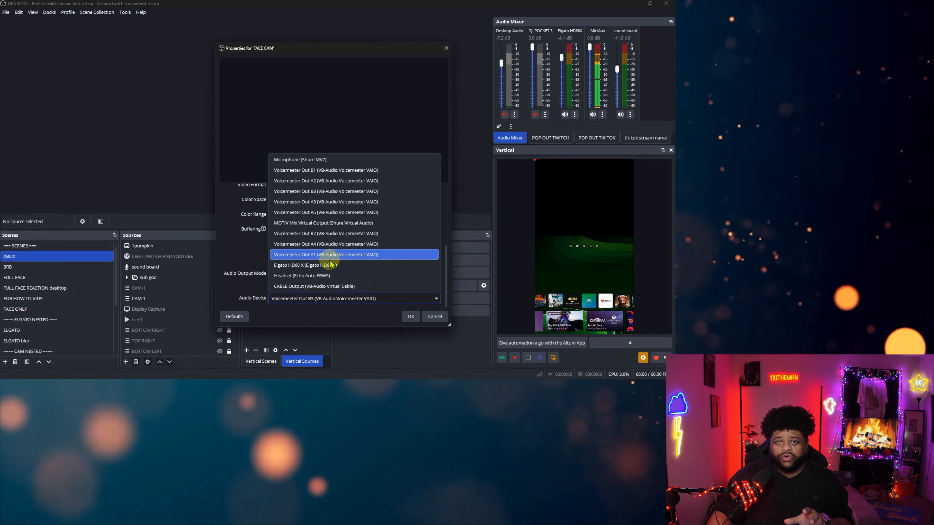
{"action": "left_click", "coordinate": [337, 132]}
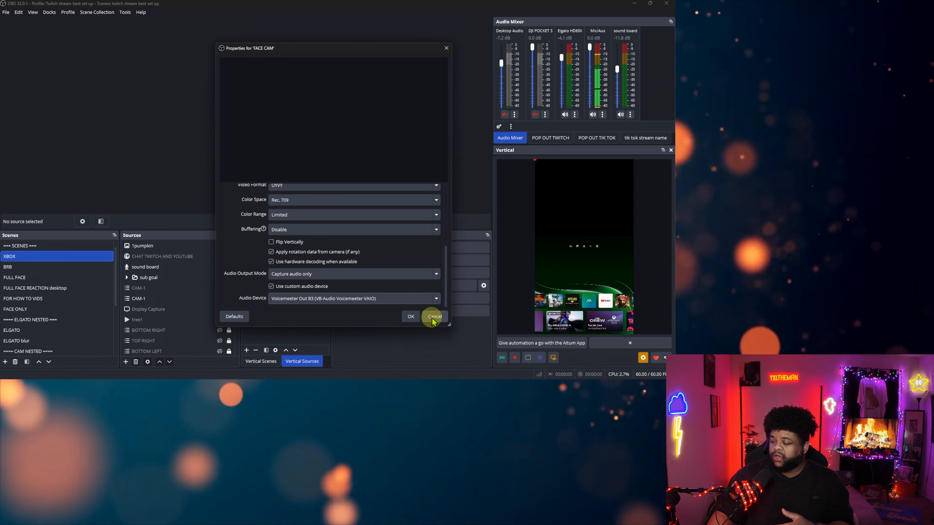
{"action": "left_click", "coordinate": [411, 317]}
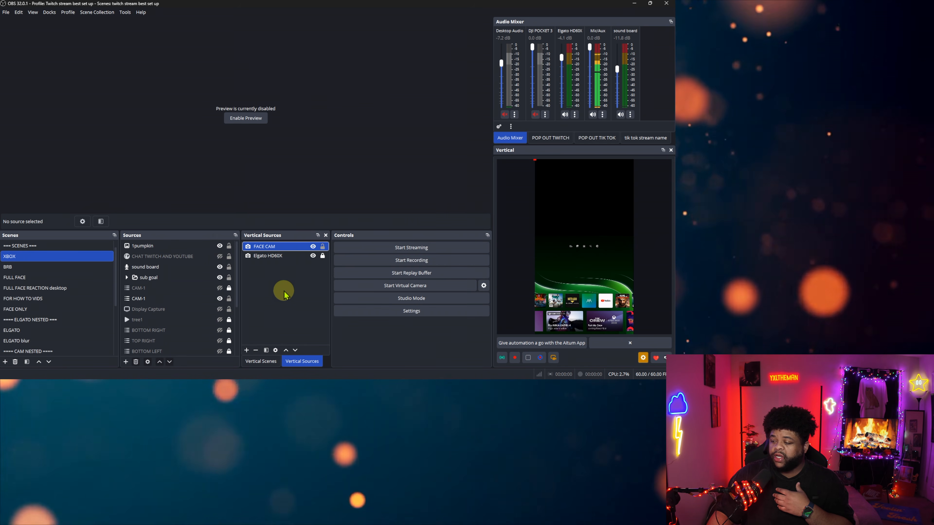
Add the existing Mic/Aux audio input capture to the vertical scene and check which device it uses.
{"action": "left_click", "coordinate": [246, 351]}
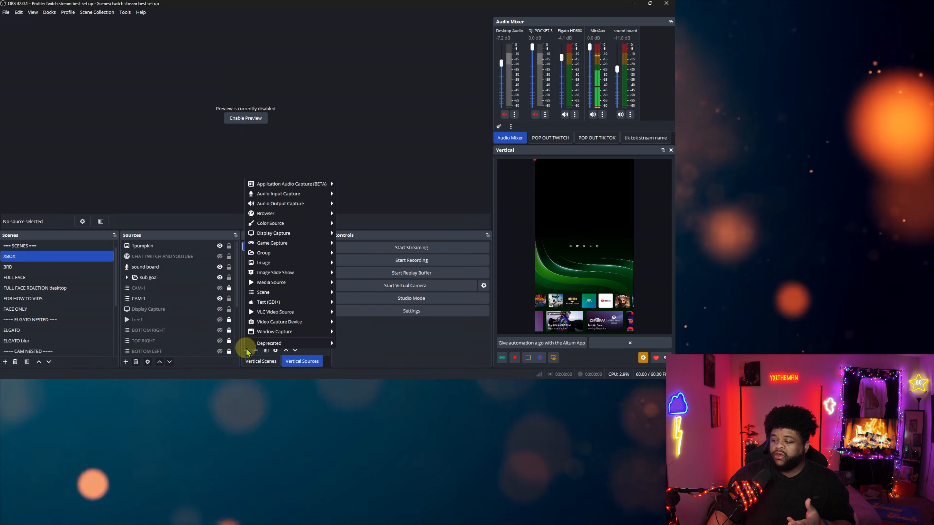
{"action": "mouse_move", "coordinate": [290, 196]}
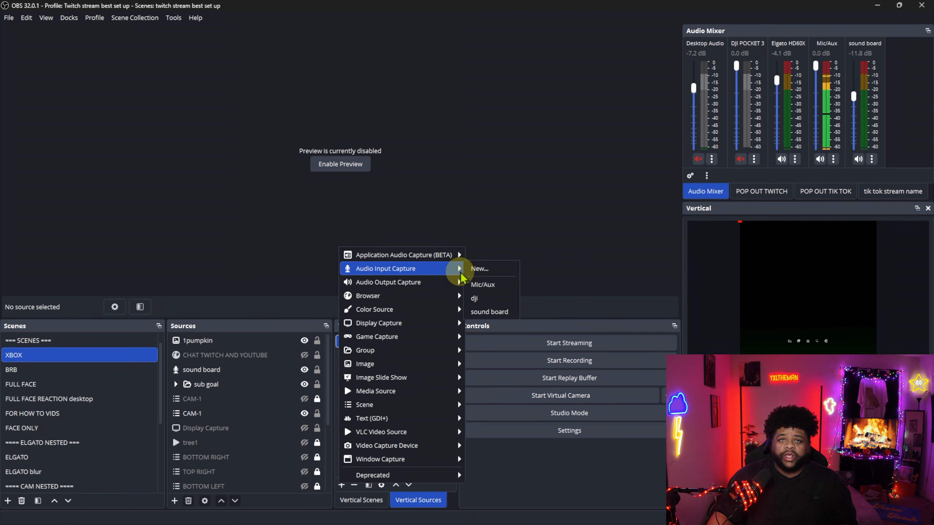
{"action": "left_click", "coordinate": [493, 289]}
{"action": "double_click", "coordinate": [395, 340]}
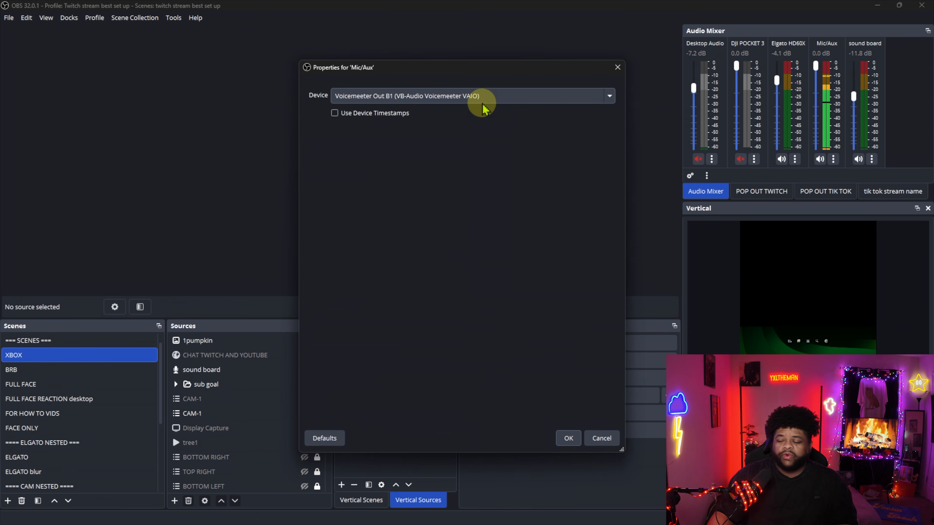
{"action": "left_click", "coordinate": [617, 67]}
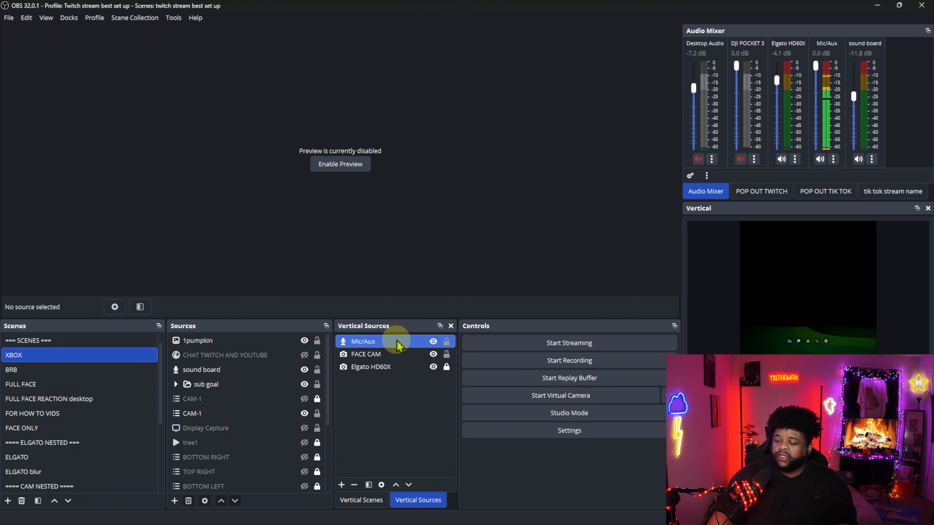
Inspect the Upward Compressor and DUCKING filter settings on the Elgato HD60X vertical source.
{"action": "right_click", "coordinate": [371, 367]}
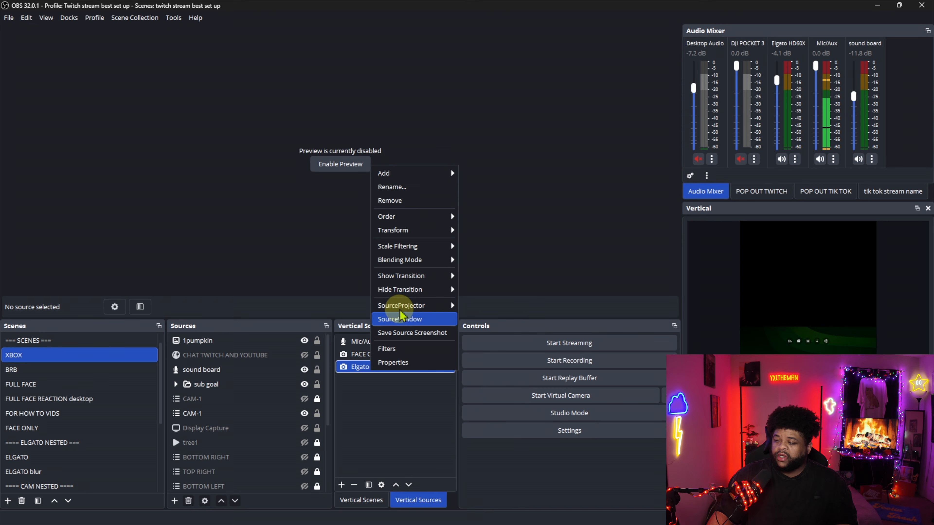
{"action": "left_click", "coordinate": [408, 351]}
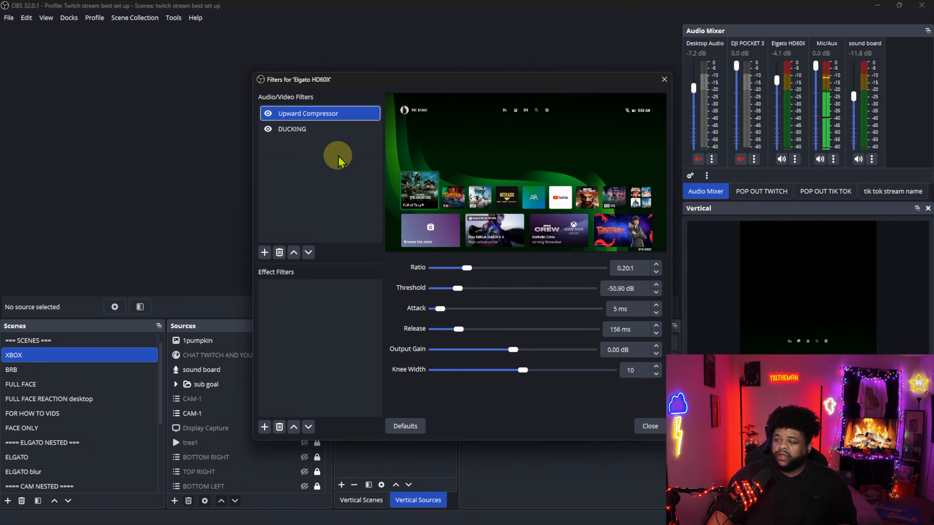
{"action": "left_click", "coordinate": [312, 129]}
{"action": "left_click", "coordinate": [322, 115]}
{"action": "left_click", "coordinate": [323, 129]}
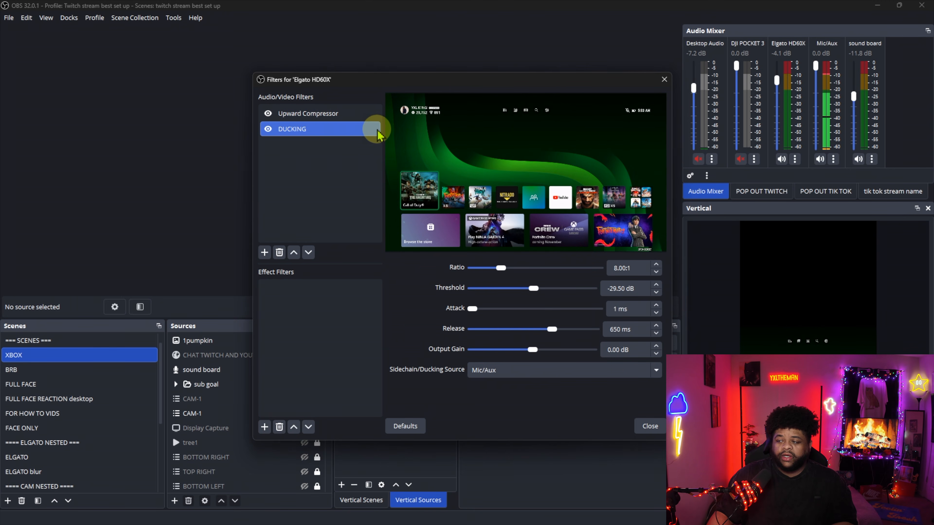
{"action": "left_click", "coordinate": [664, 79]}
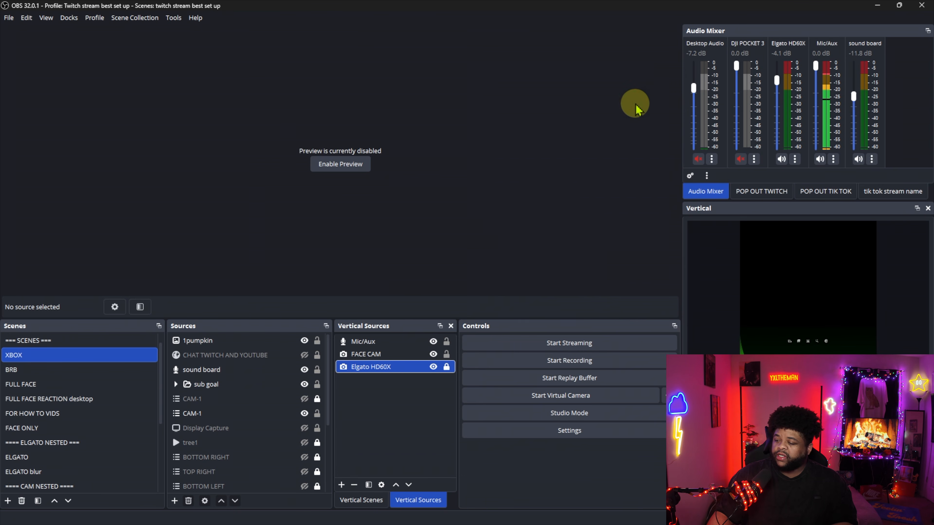
Open the filters of the Mic/Aux vertical source and review its Gain filter and the list of audio filters available to add.
{"action": "right_click", "coordinate": [393, 344]}
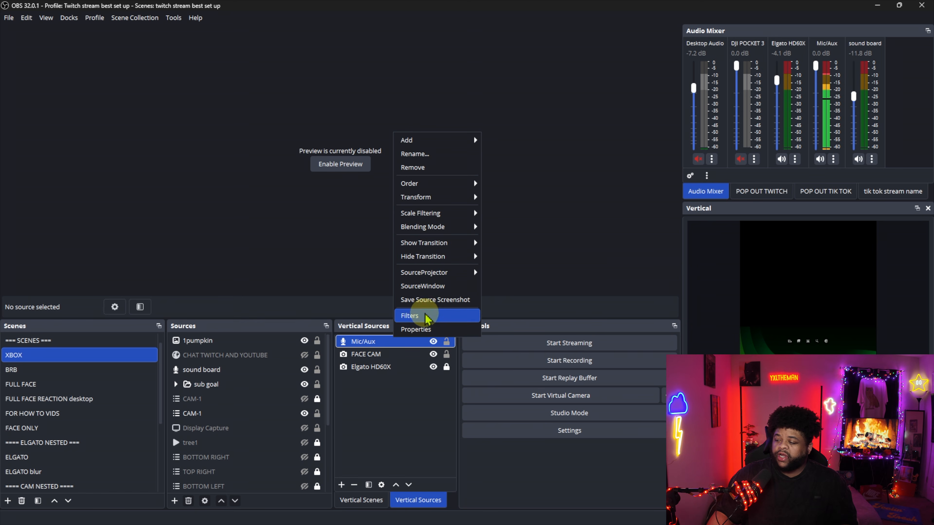
{"action": "left_click", "coordinate": [426, 315]}
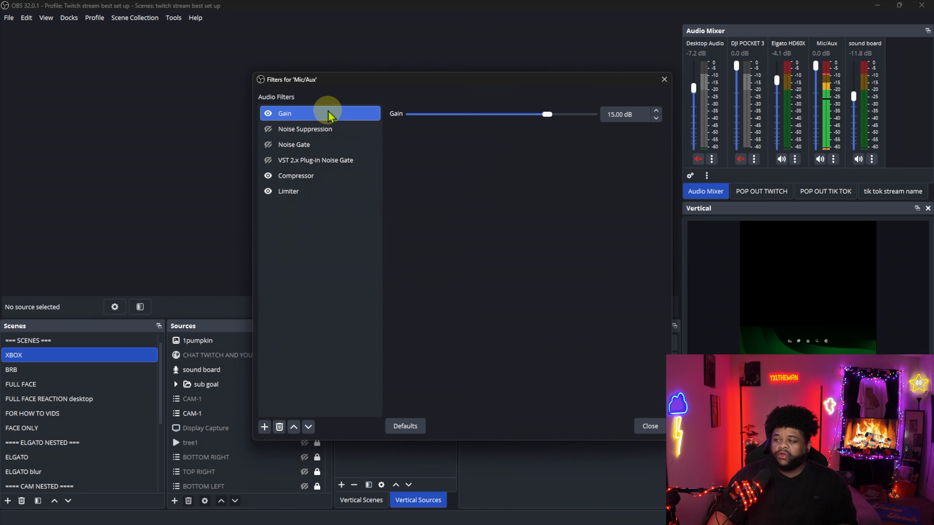
{"action": "left_click", "coordinate": [265, 426]}
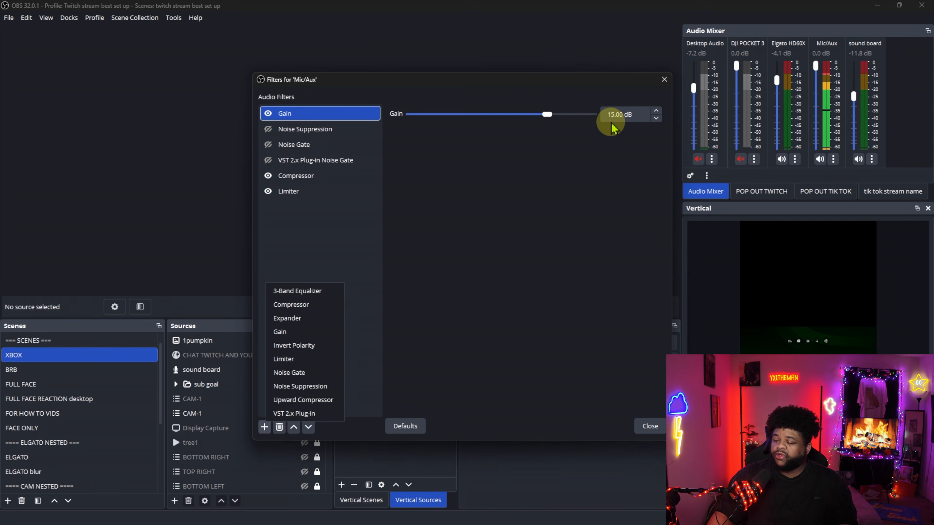
{"action": "left_click", "coordinate": [565, 160]}
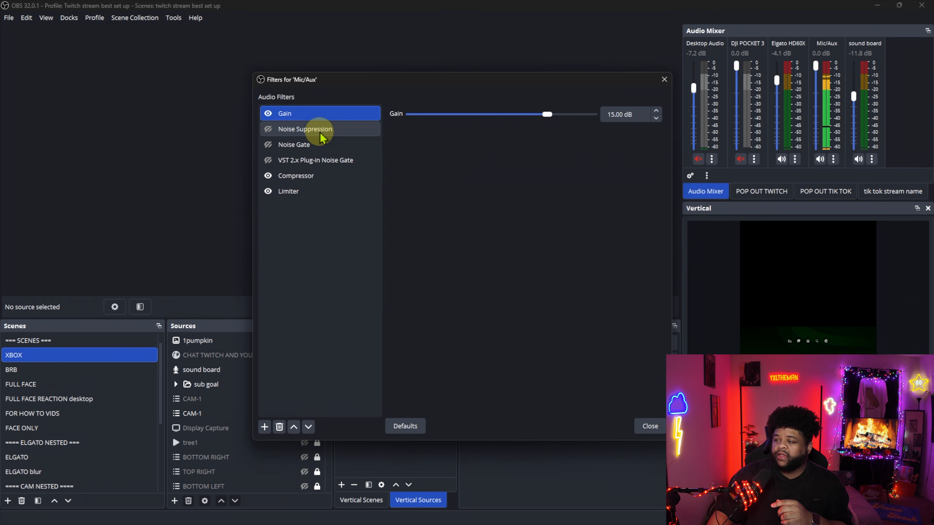
Review the Noise Suppression method options and the Noise Gate settings of the Mic/Aux source.
{"action": "left_click", "coordinate": [289, 136]}
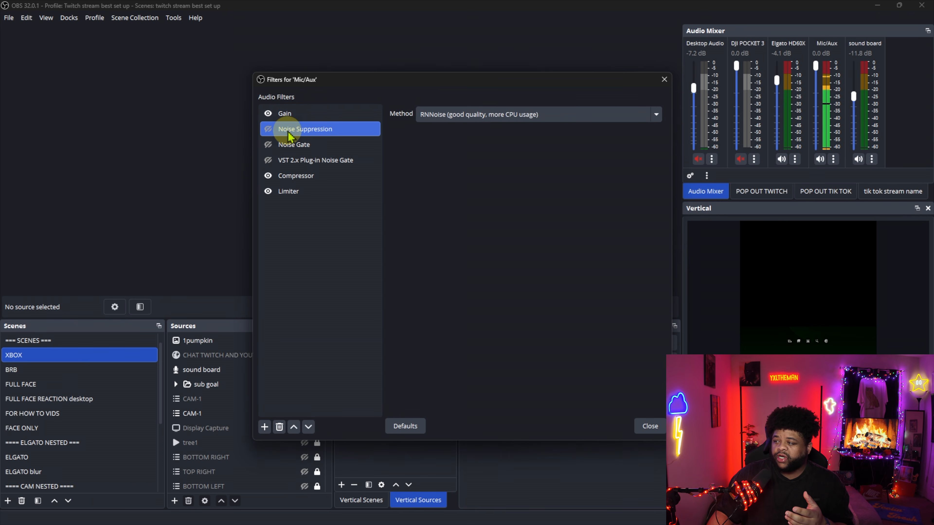
{"action": "left_click", "coordinate": [484, 114]}
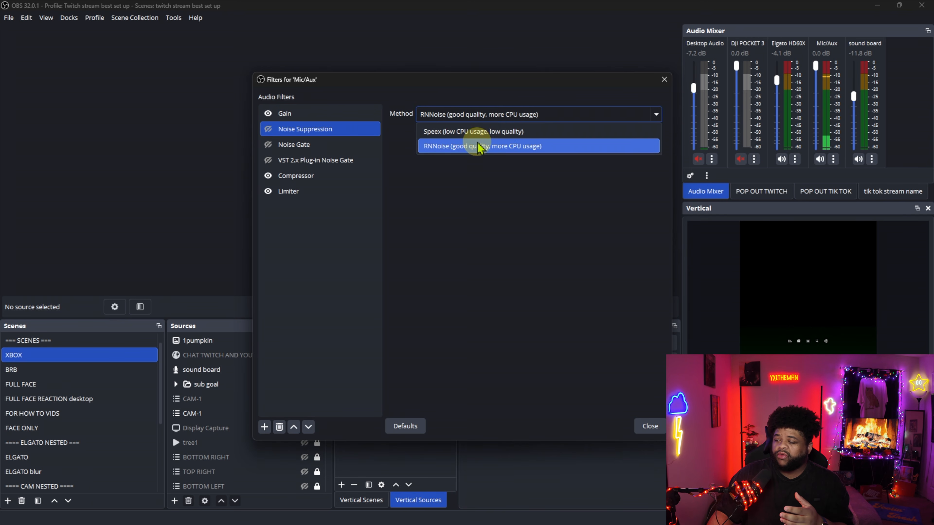
{"action": "left_click", "coordinate": [395, 155]}
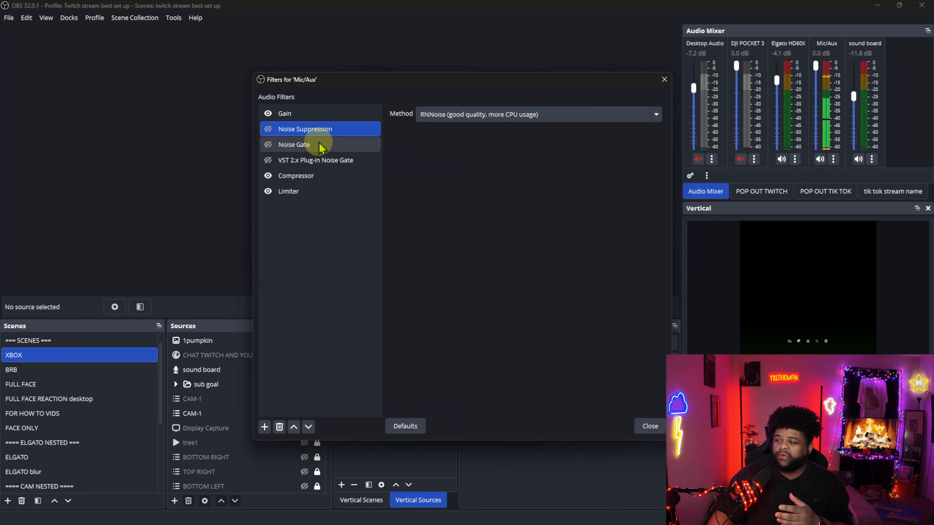
{"action": "left_click", "coordinate": [315, 148]}
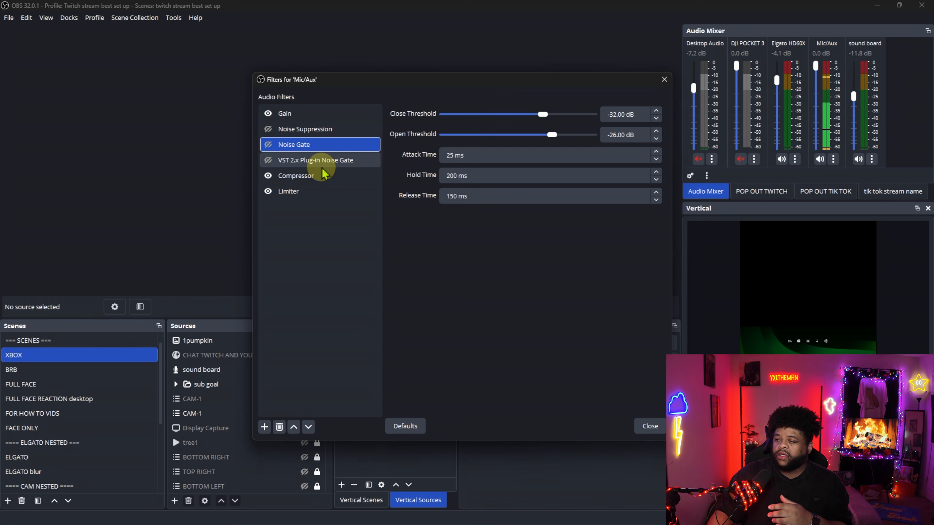
Inspect the Compressor and Limiter settings of the Mic/Aux source and close its filters.
{"action": "left_click", "coordinate": [313, 177]}
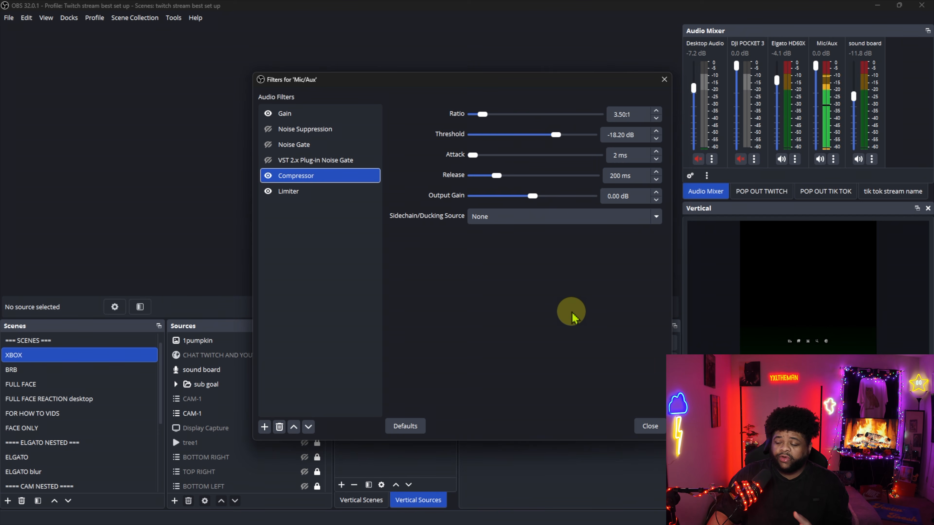
{"action": "left_click", "coordinate": [325, 195]}
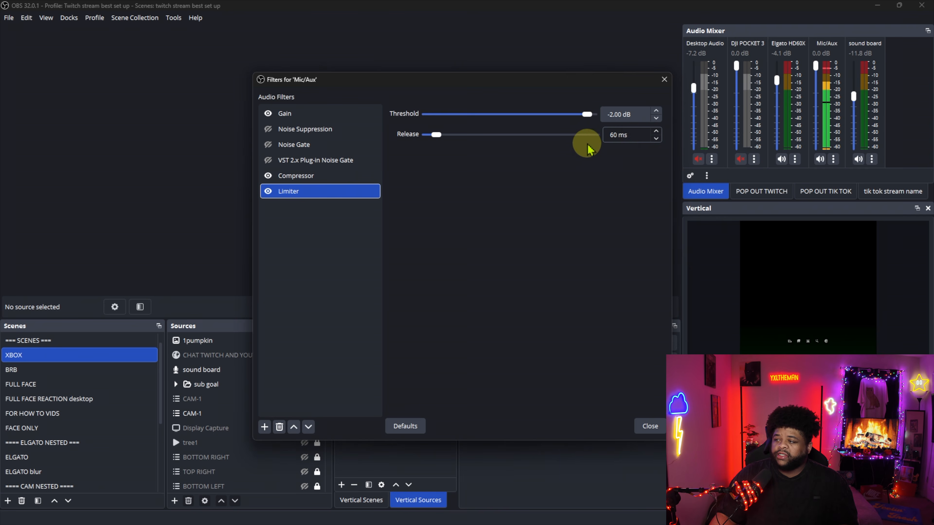
{"action": "left_click", "coordinate": [637, 139]}
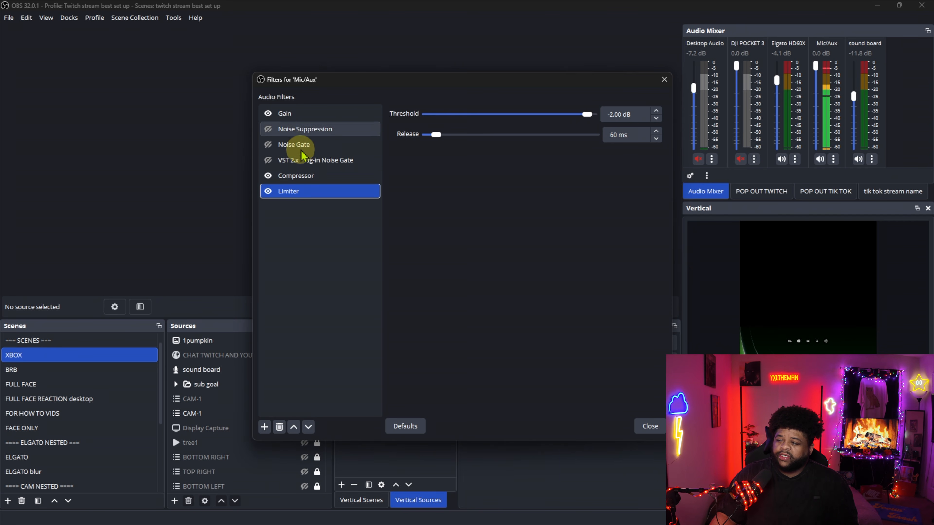
{"action": "left_click", "coordinate": [347, 175]}
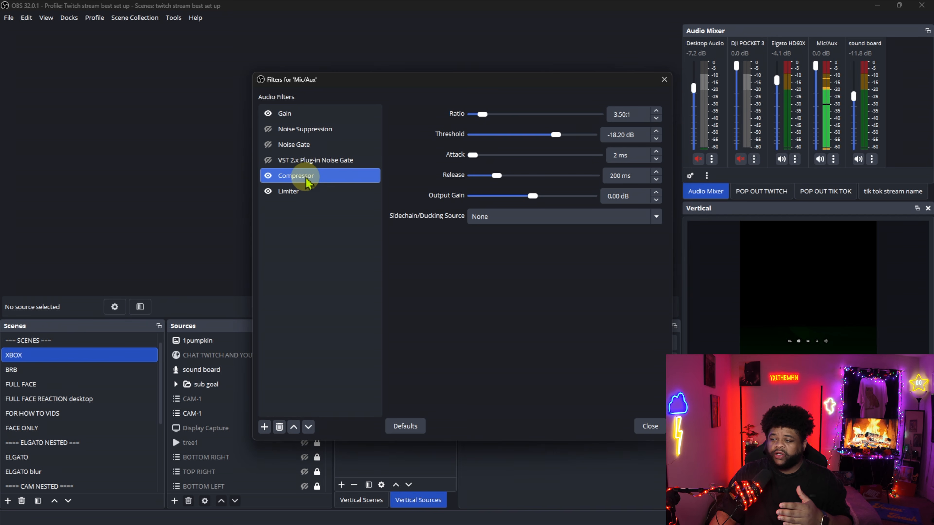
{"action": "left_click", "coordinate": [298, 192]}
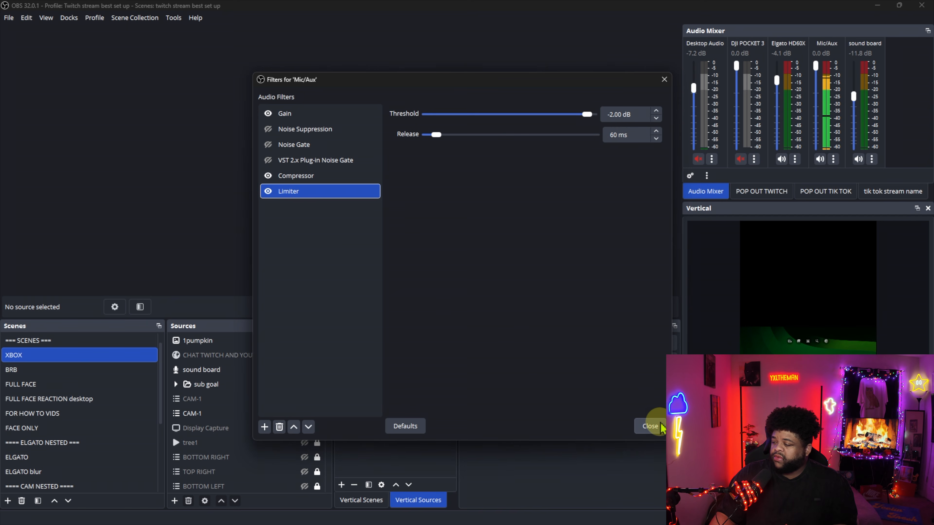
{"action": "left_click", "coordinate": [650, 426]}
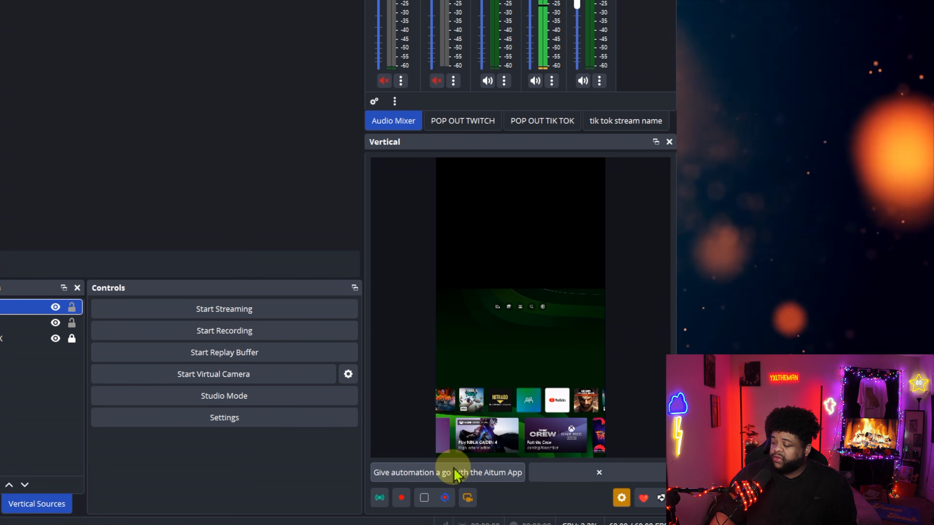
Start the virtual camera for the vertical canvas and disable the vertical preview.
{"action": "left_click", "coordinate": [468, 498]}
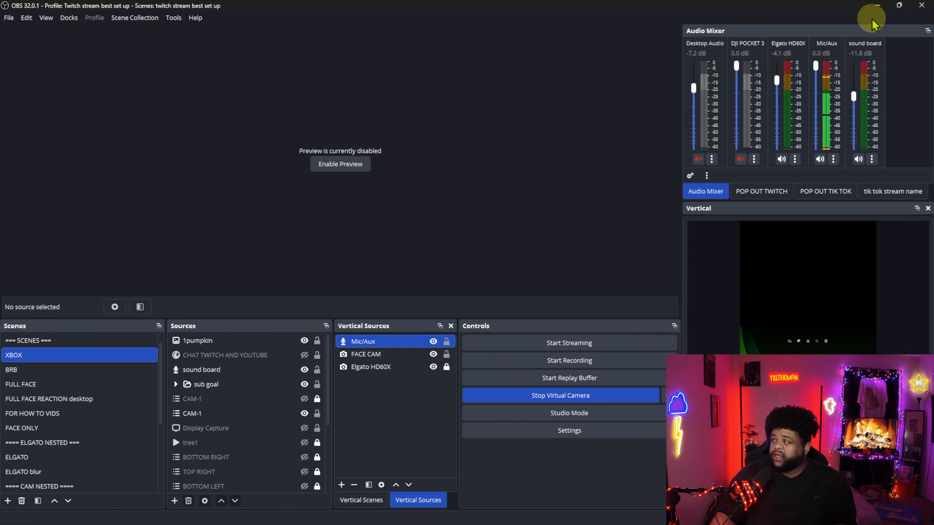
{"action": "right_click", "coordinate": [711, 284]}
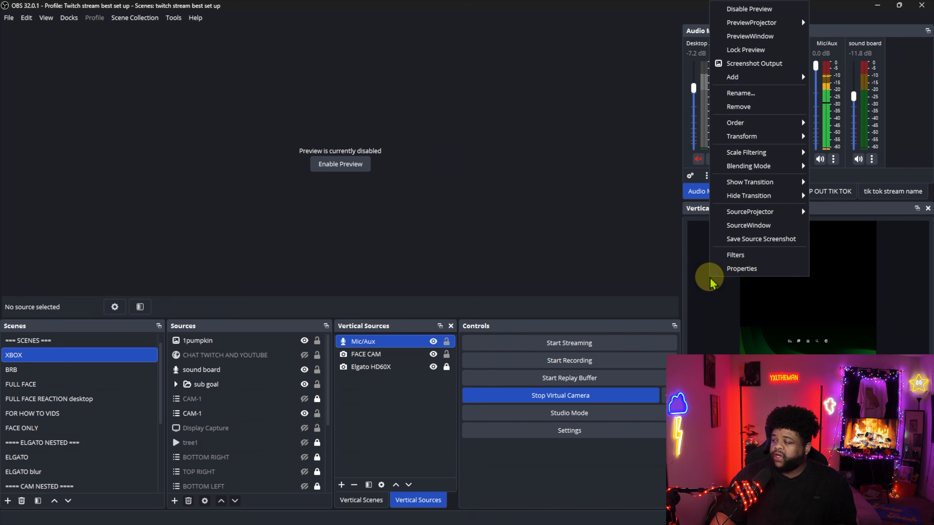
{"action": "left_click", "coordinate": [753, 10]}
Minimize OBS to switch to TikTok LIVE Studio and maximize its window.
{"action": "left_click", "coordinate": [877, 5]}
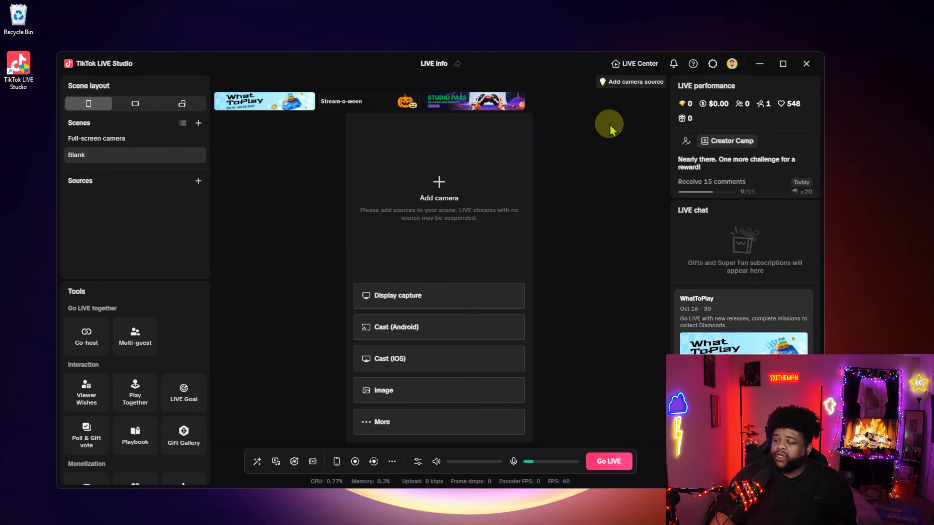
{"action": "left_click_drag", "start_coordinate": [398, 65], "coordinate": [411, 49]}
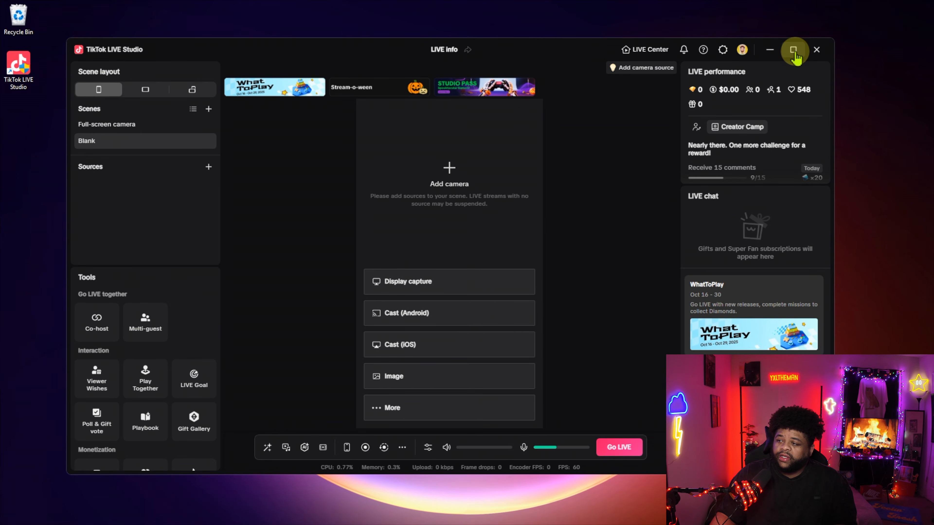
{"action": "left_click", "coordinate": [793, 52]}
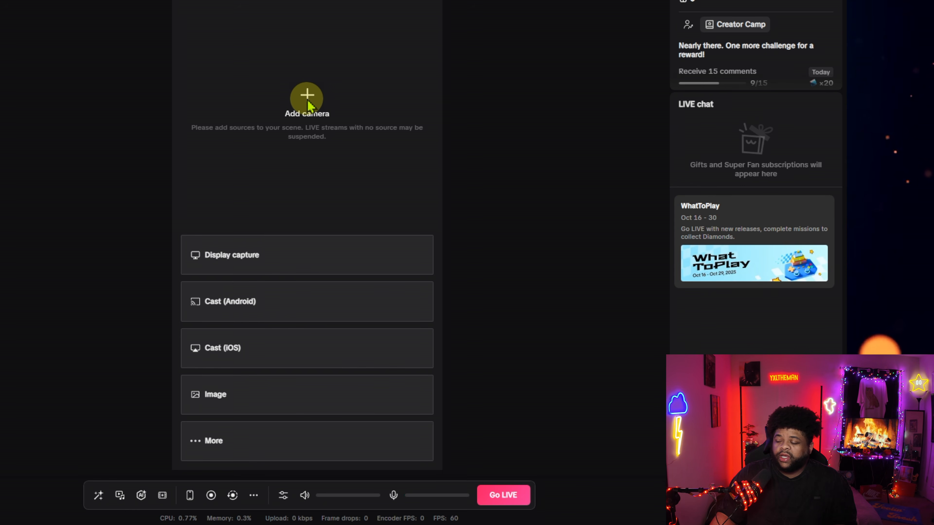
Start adding a camera to the Blank scene and choose OBS Virtual Camera as its device.
{"action": "left_click", "coordinate": [308, 95]}
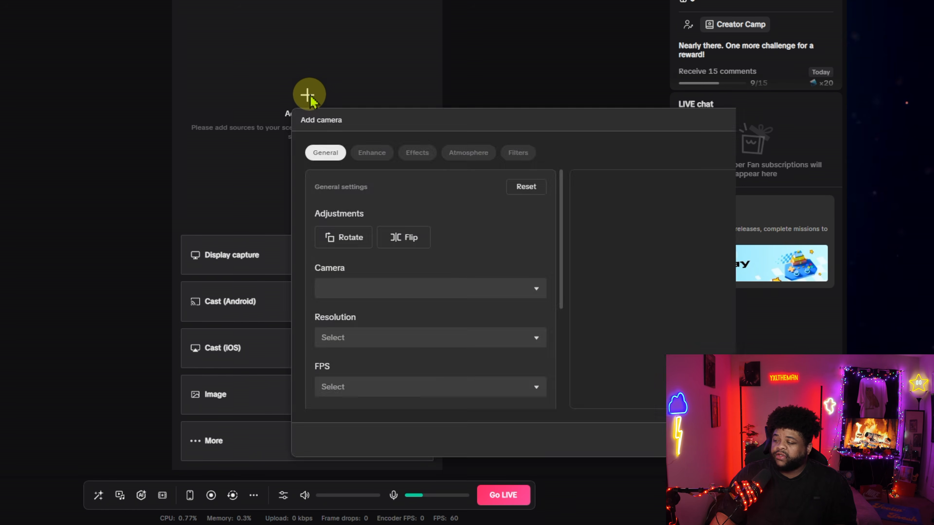
{"action": "left_click_drag", "start_coordinate": [433, 121], "coordinate": [191, 69]}
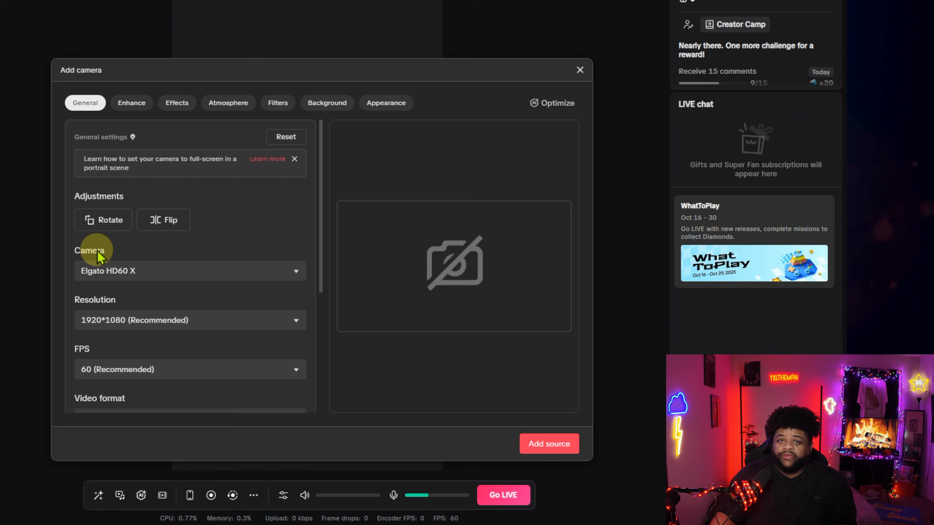
{"action": "left_click", "coordinate": [271, 269]}
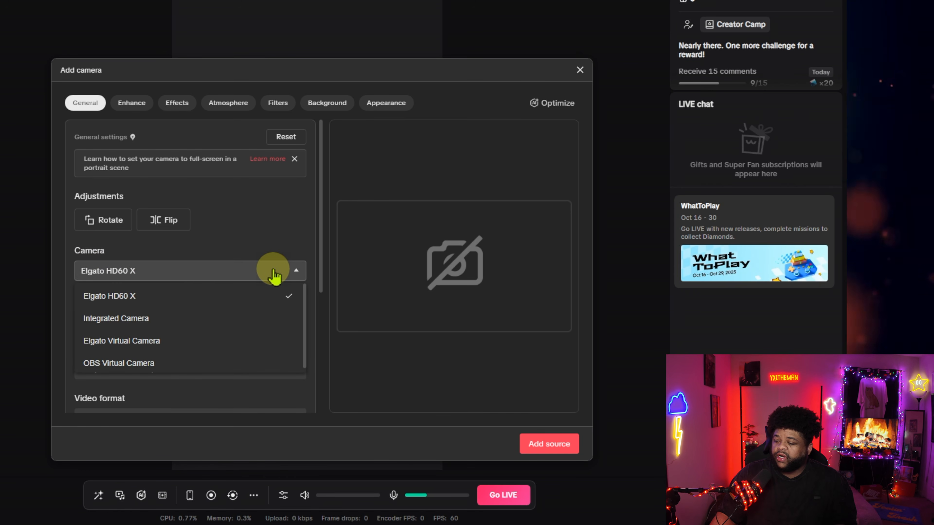
{"action": "scroll", "coordinate": [162, 317], "scroll_direction": "down", "scroll_amount": 1}
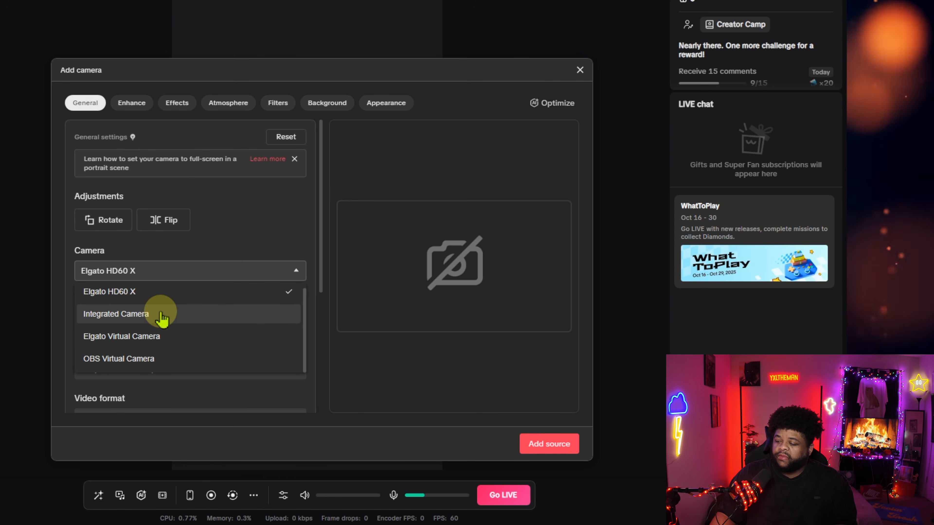
{"action": "left_click", "coordinate": [135, 360]}
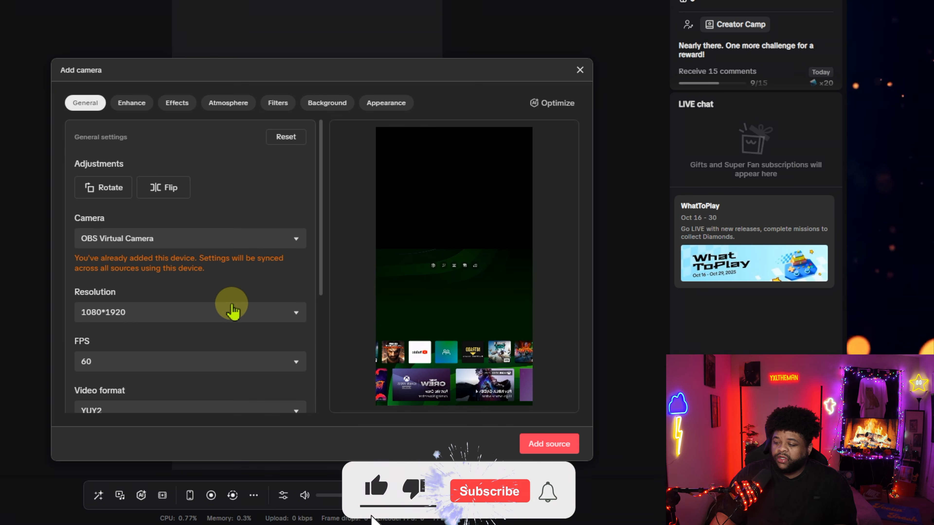
Review the resolution, FPS and video format options for the OBS Virtual Camera source.
{"action": "scroll", "coordinate": [231, 311], "scroll_direction": "down", "scroll_amount": 3}
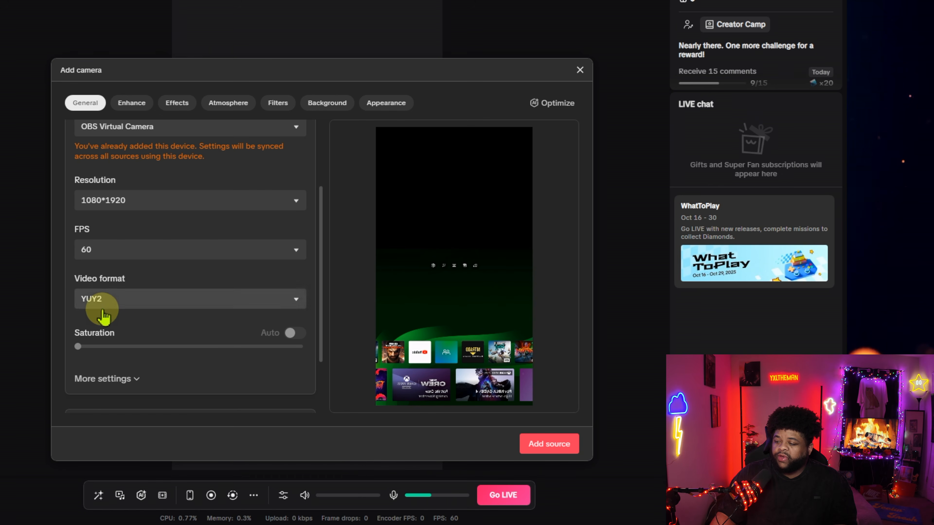
{"action": "left_click", "coordinate": [210, 299]}
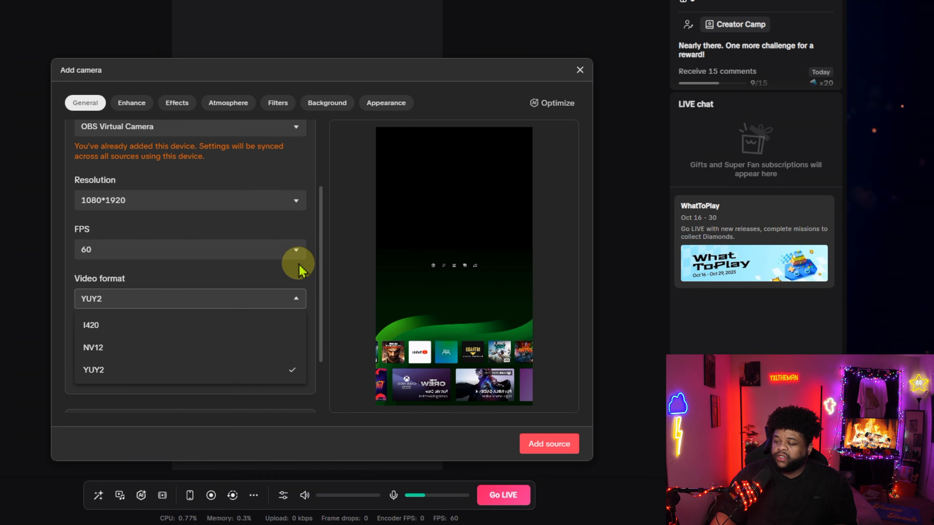
{"action": "scroll", "coordinate": [312, 270], "scroll_direction": "down", "scroll_amount": 3}
{"action": "left_click", "coordinate": [333, 269]}
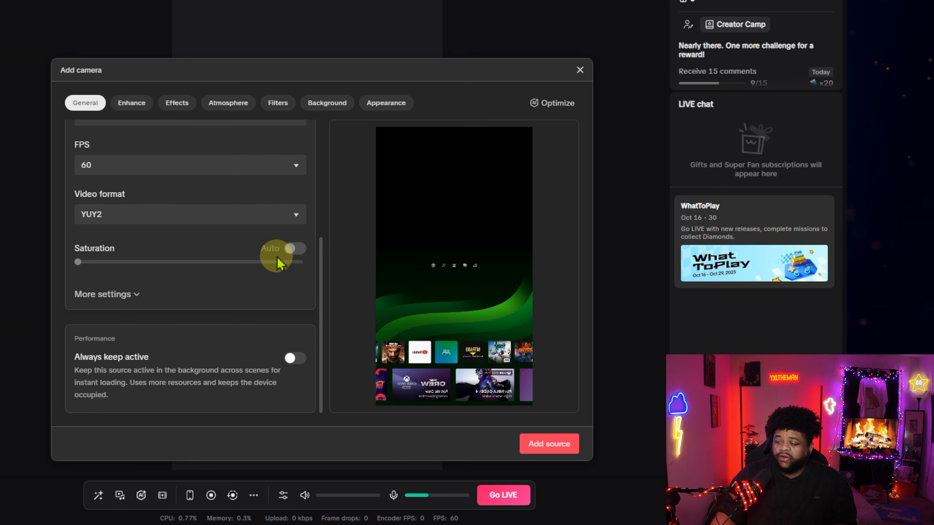
{"action": "scroll", "coordinate": [313, 286], "scroll_direction": "up", "scroll_amount": 3}
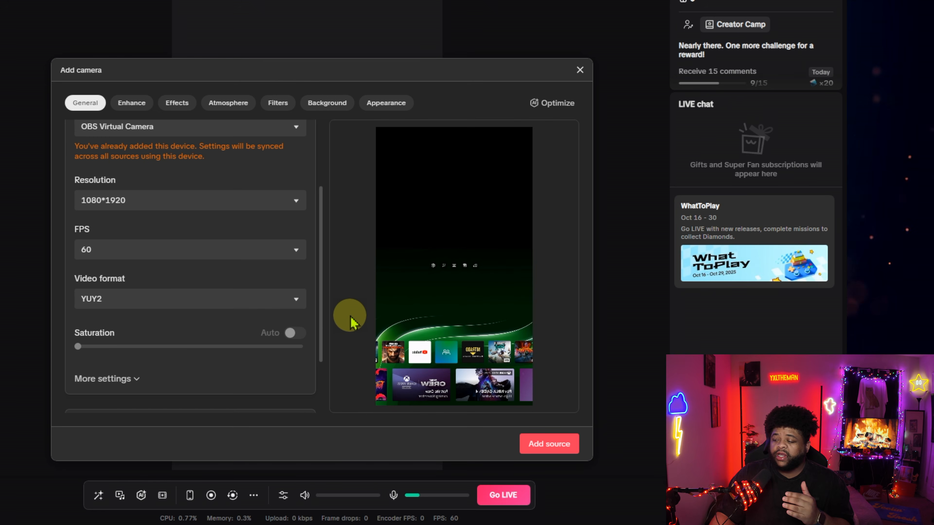
Expand the additional camera settings and set the color range to Limited and the color space to 709.
{"action": "left_click", "coordinate": [132, 380]}
{"action": "scroll", "coordinate": [147, 371], "scroll_direction": "down", "scroll_amount": 3}
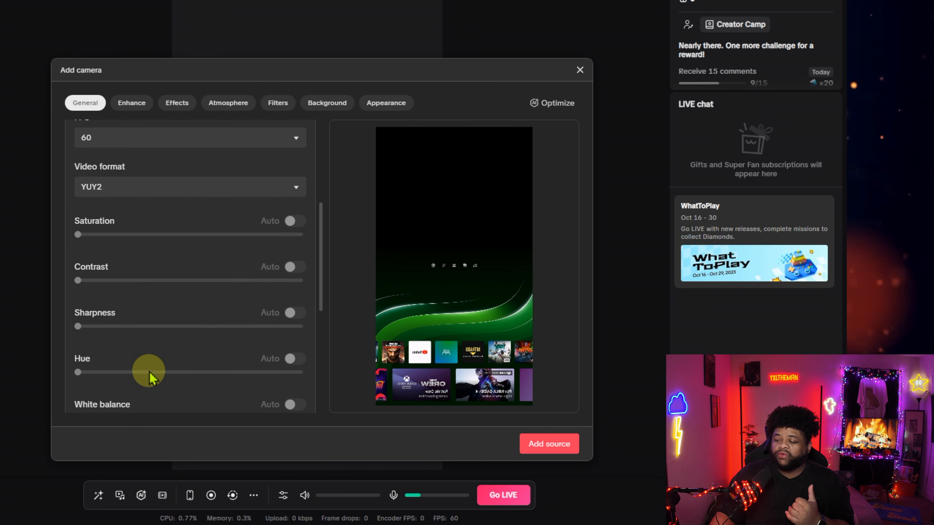
{"action": "scroll", "coordinate": [150, 372], "scroll_direction": "down", "scroll_amount": 5}
{"action": "scroll", "coordinate": [148, 360], "scroll_direction": "down", "scroll_amount": 3}
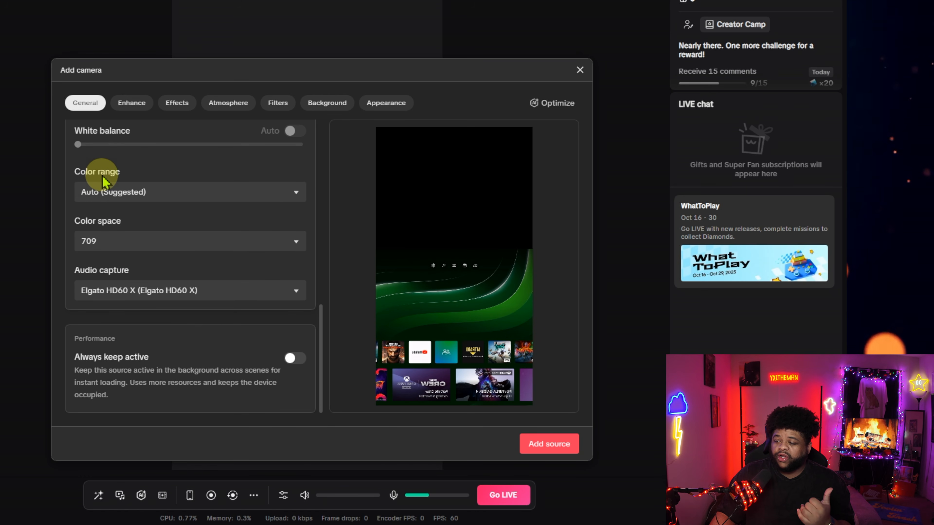
{"action": "left_click", "coordinate": [119, 195]}
{"action": "left_click", "coordinate": [122, 259]}
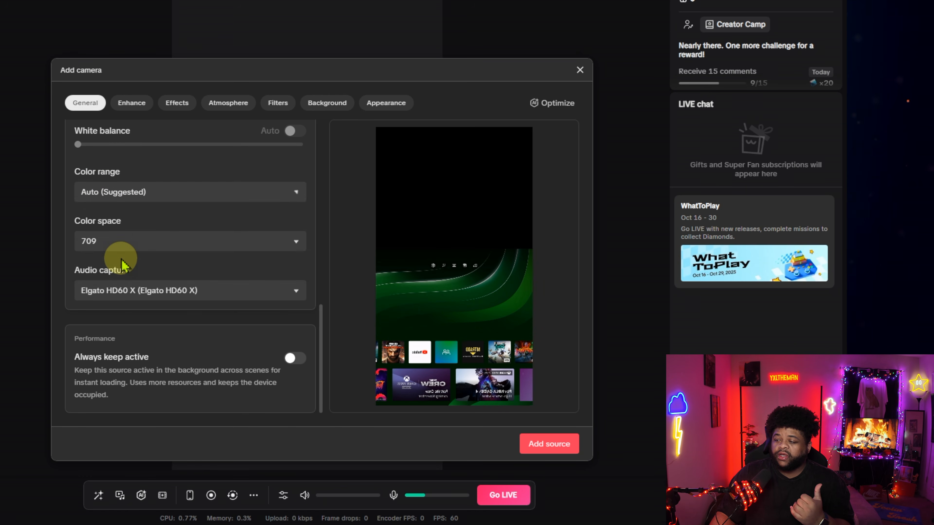
{"action": "left_click", "coordinate": [143, 244]}
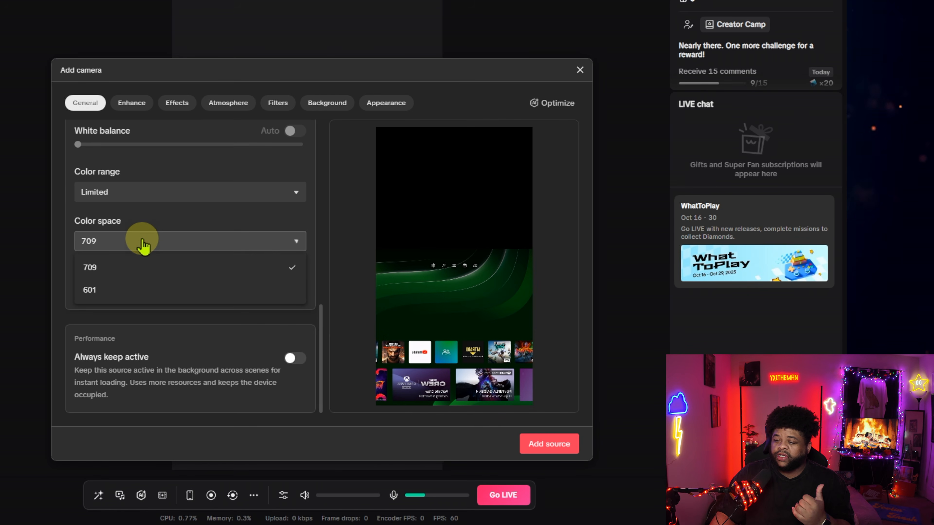
{"action": "left_click", "coordinate": [121, 268]}
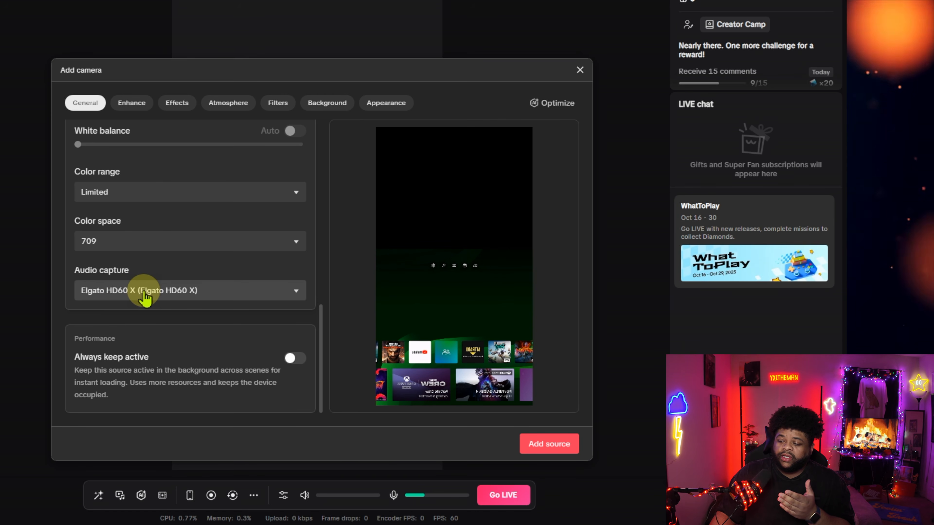
Review the audio capture devices, keep Elgato HD60 X as the camera's audio capture, and add the source.
{"action": "left_click", "coordinate": [157, 298]}
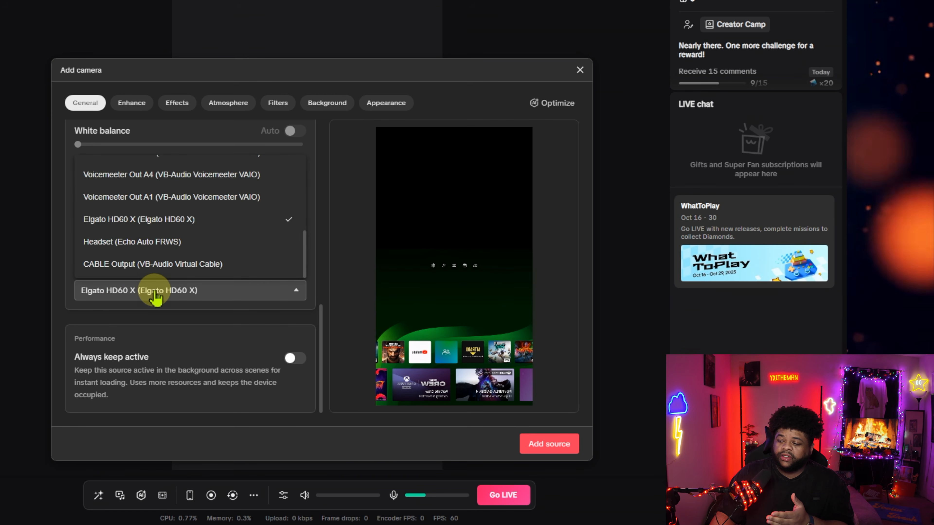
{"action": "scroll", "coordinate": [227, 243], "scroll_direction": "up", "scroll_amount": 3}
{"action": "scroll", "coordinate": [227, 243], "scroll_direction": "down", "scroll_amount": 3}
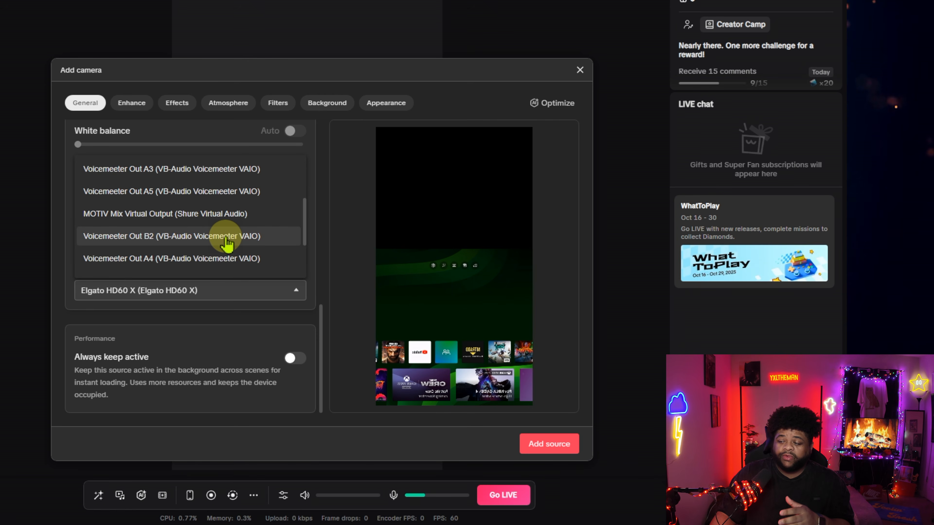
{"action": "scroll", "coordinate": [225, 237], "scroll_direction": "up", "scroll_amount": 3}
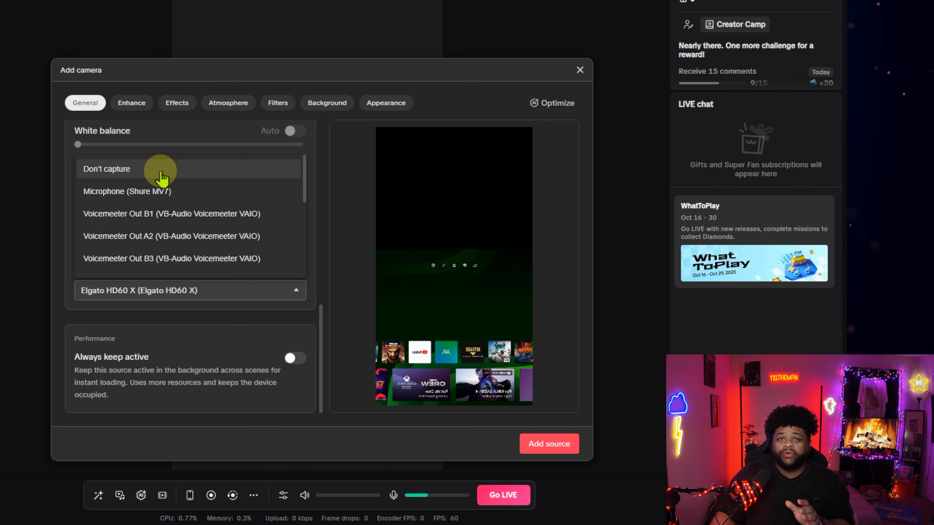
{"action": "scroll", "coordinate": [165, 191], "scroll_direction": "down", "scroll_amount": 5}
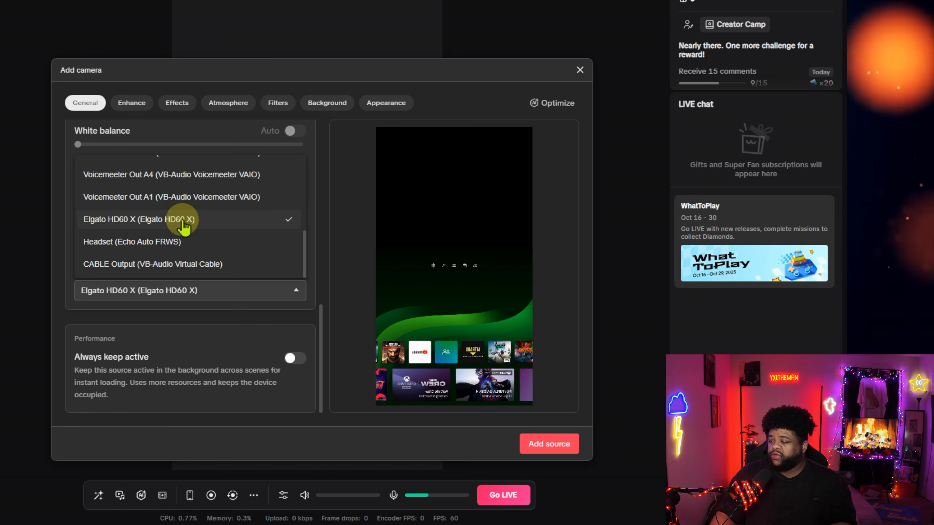
{"action": "left_click", "coordinate": [183, 221]}
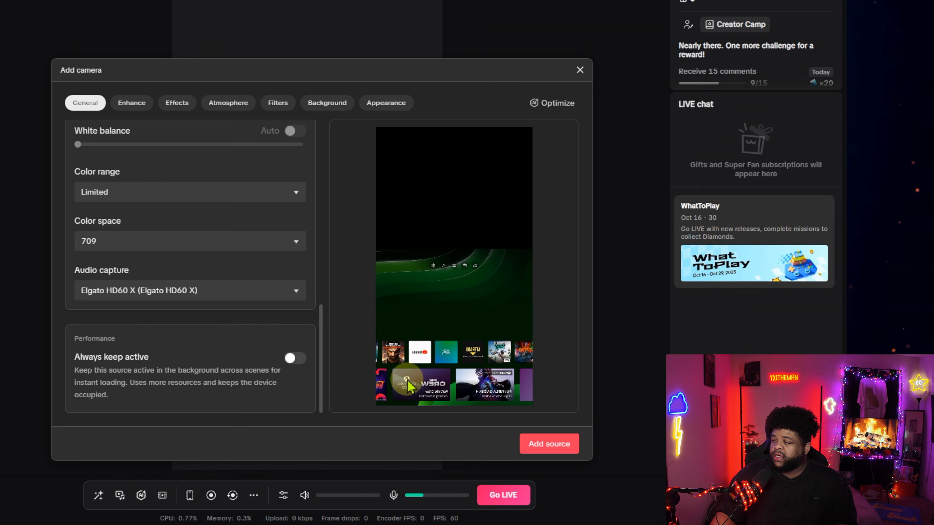
{"action": "left_click", "coordinate": [568, 446]}
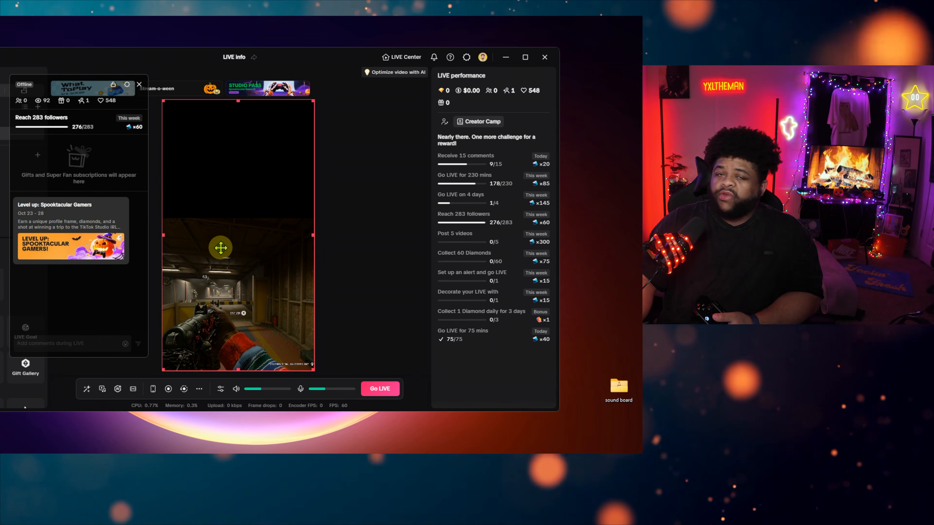
Close the floating chat window and flip the camera source horizontally in the scene preview.
{"action": "left_click", "coordinate": [139, 84]}
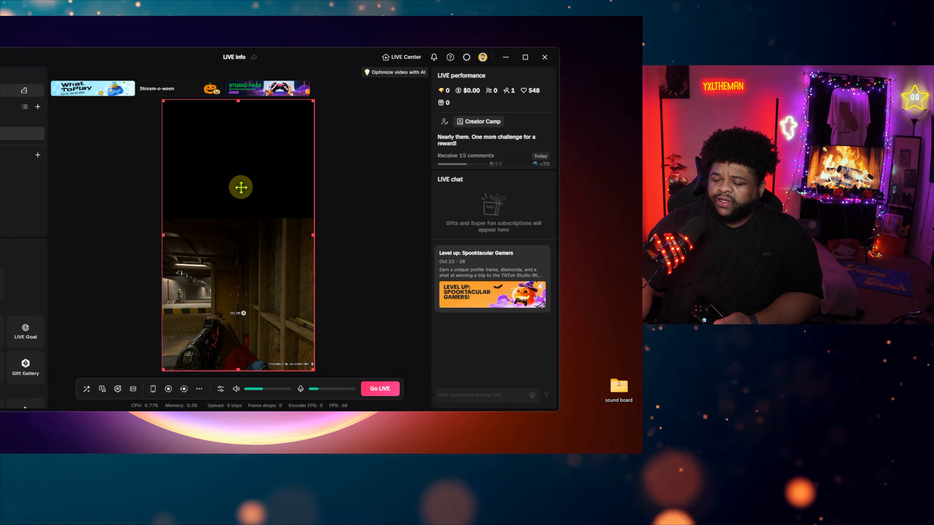
{"action": "left_click", "coordinate": [240, 187]}
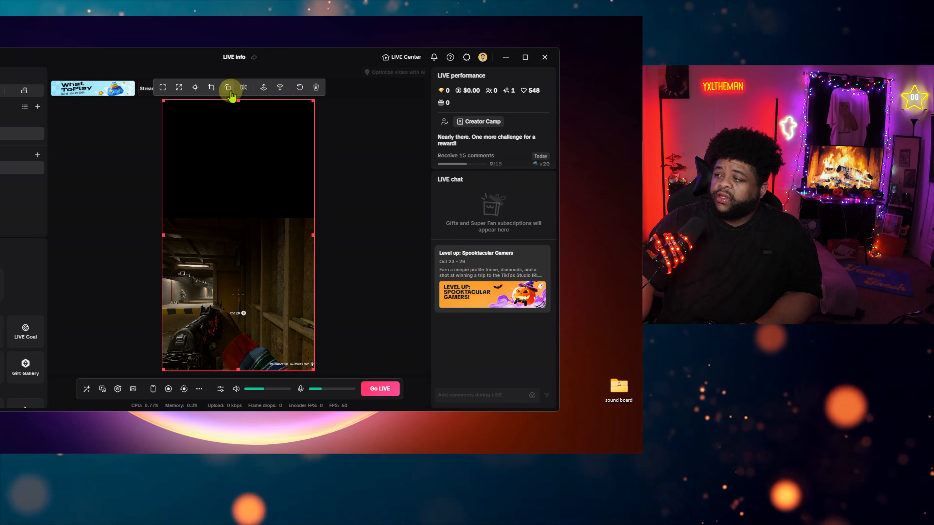
{"action": "left_click", "coordinate": [243, 88]}
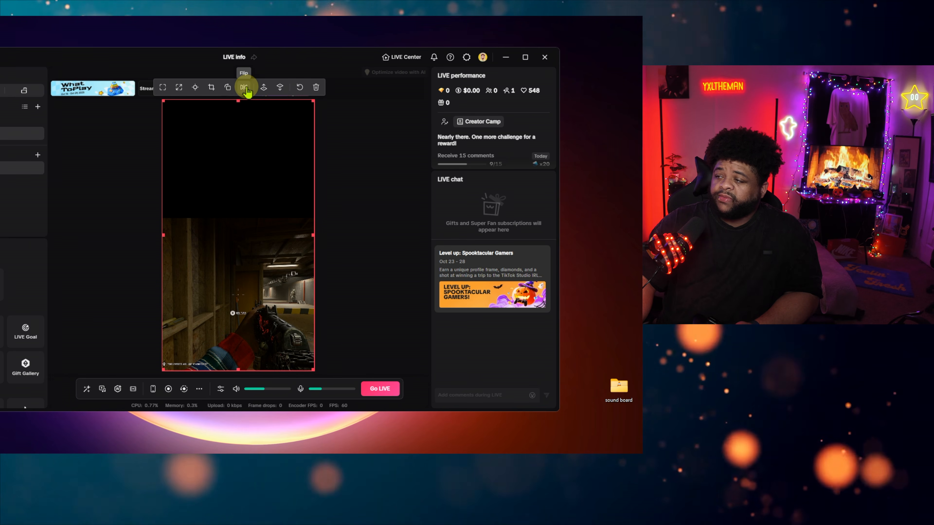
{"action": "left_click", "coordinate": [357, 232]}
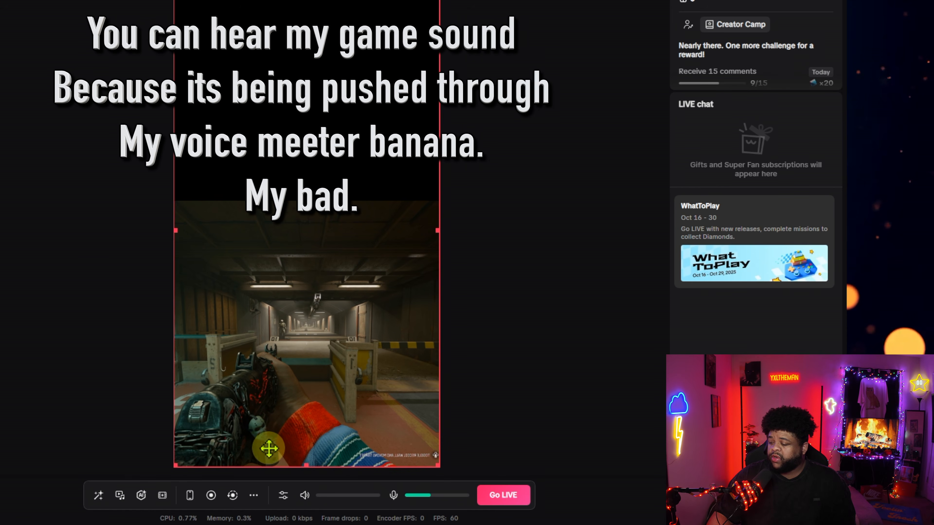
Open the primary microphone's settings from the audio mixer and review the available microphone devices.
{"action": "left_click", "coordinate": [284, 495]}
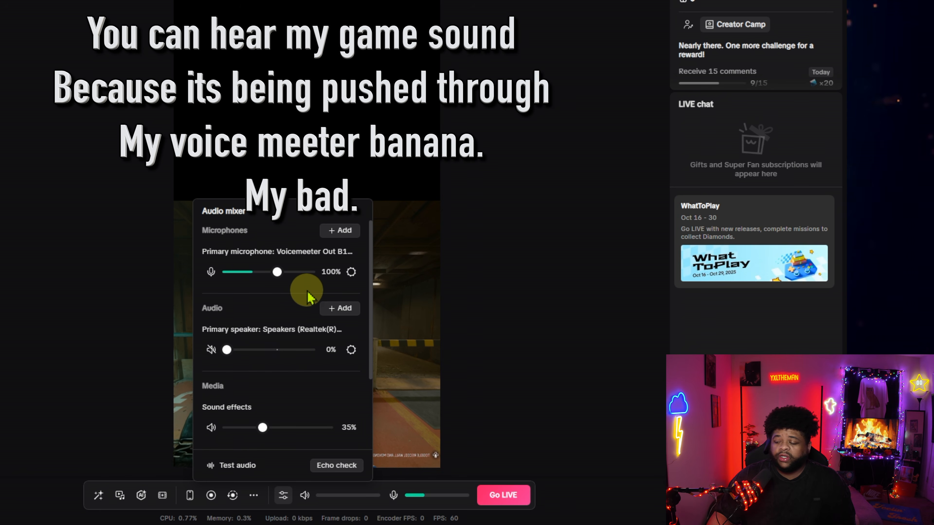
{"action": "scroll", "coordinate": [307, 296], "scroll_direction": "down", "scroll_amount": 2}
{"action": "scroll", "coordinate": [307, 296], "scroll_direction": "up", "scroll_amount": 2}
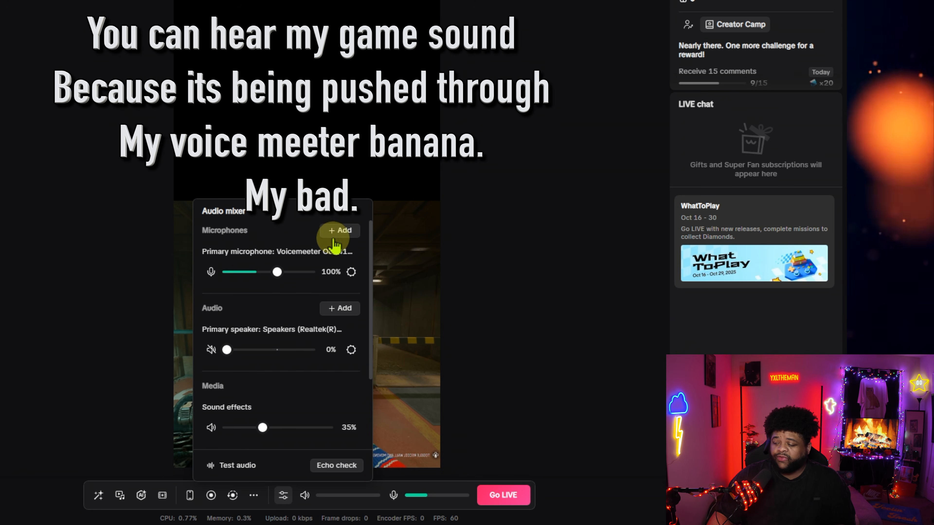
{"action": "left_click", "coordinate": [351, 272]}
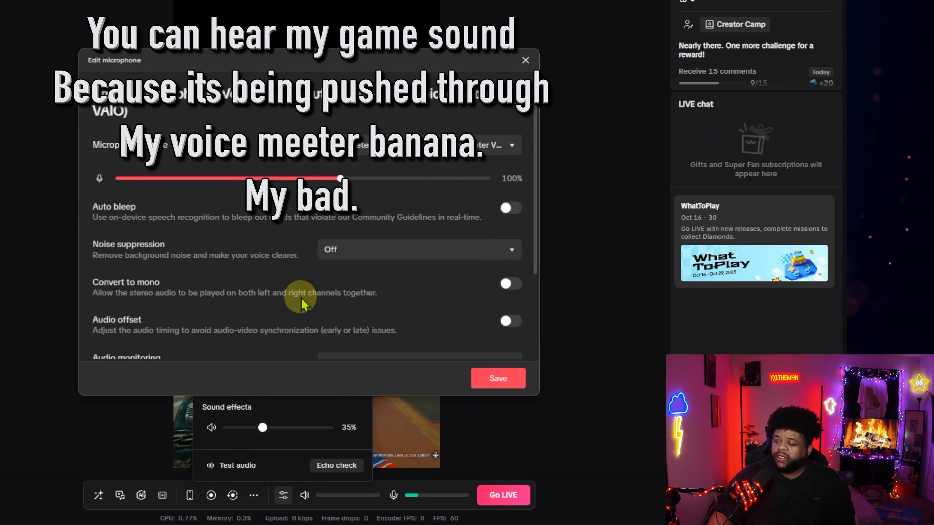
{"action": "left_click", "coordinate": [356, 151]}
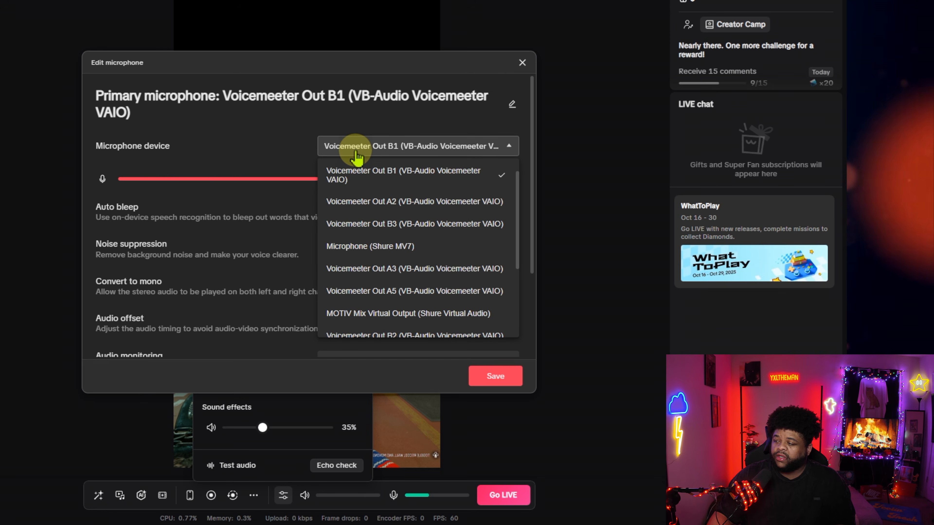
{"action": "scroll", "coordinate": [378, 220], "scroll_direction": "up", "scroll_amount": 1}
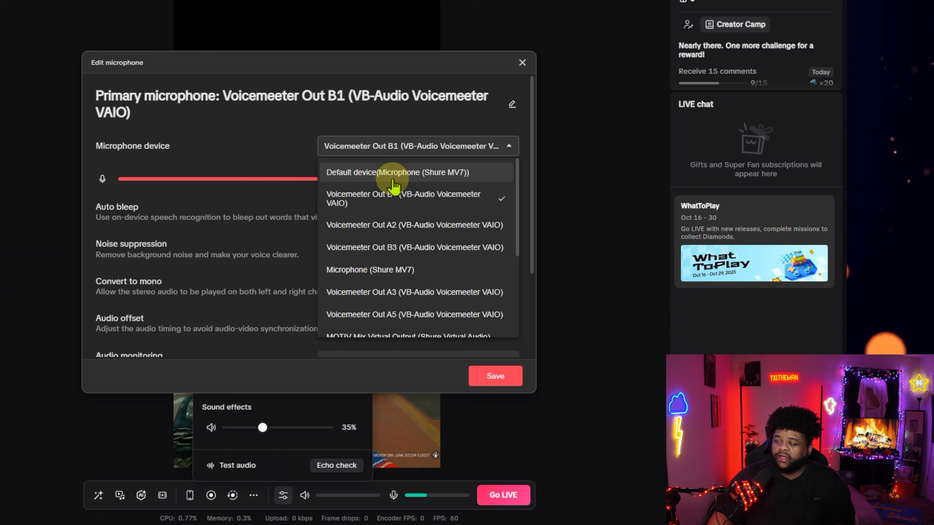
{"action": "left_click", "coordinate": [292, 166]}
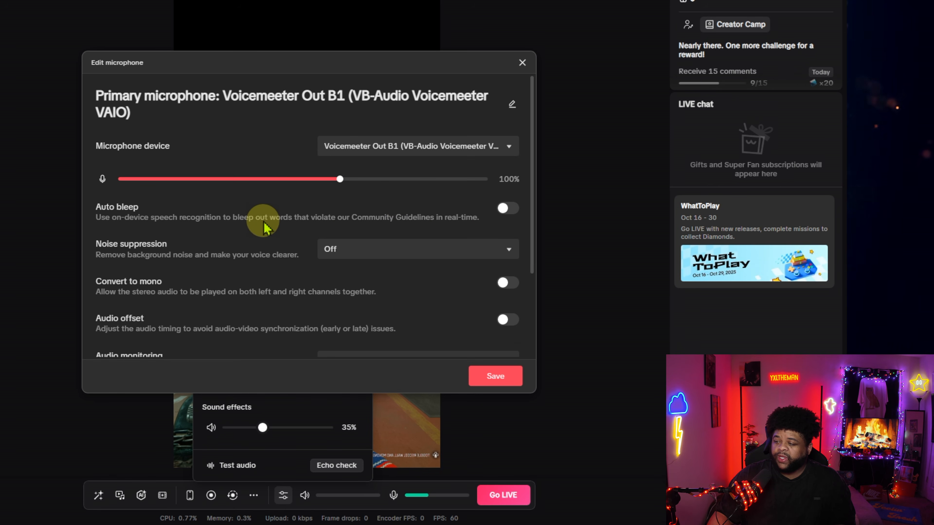
Review the noise suppression levels and remaining microphone options, and save the primary microphone settings.
{"action": "scroll", "coordinate": [279, 218], "scroll_direction": "down", "scroll_amount": 2}
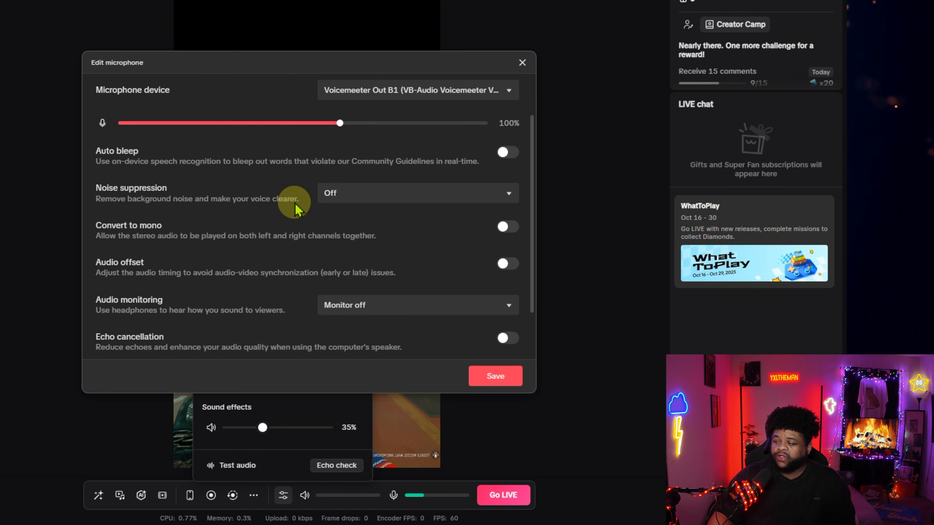
{"action": "left_click", "coordinate": [361, 195]}
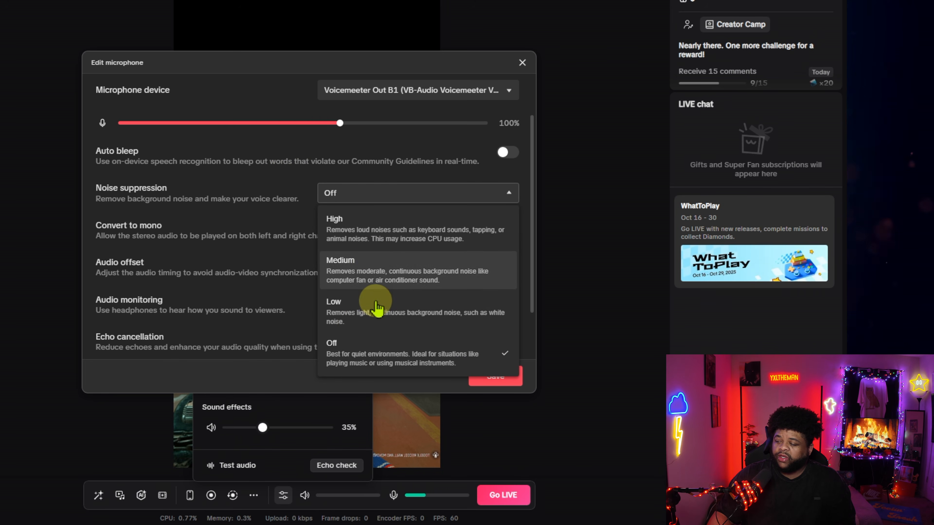
{"action": "left_click", "coordinate": [247, 258]}
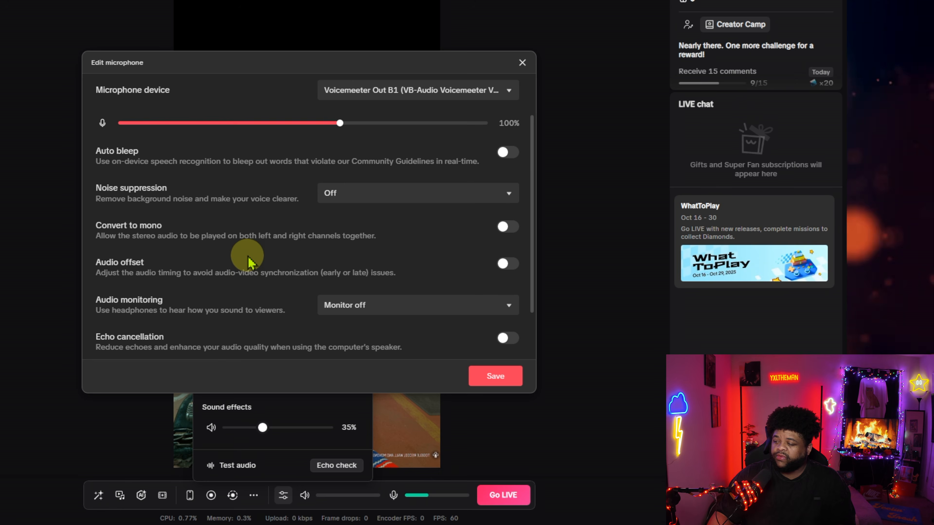
{"action": "scroll", "coordinate": [246, 257], "scroll_direction": "down", "scroll_amount": 2}
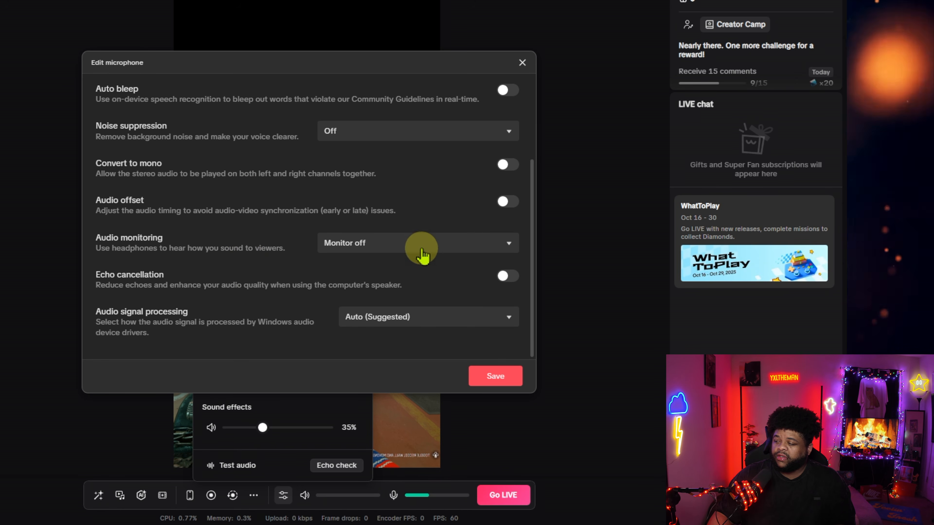
{"action": "left_click", "coordinate": [499, 376]}
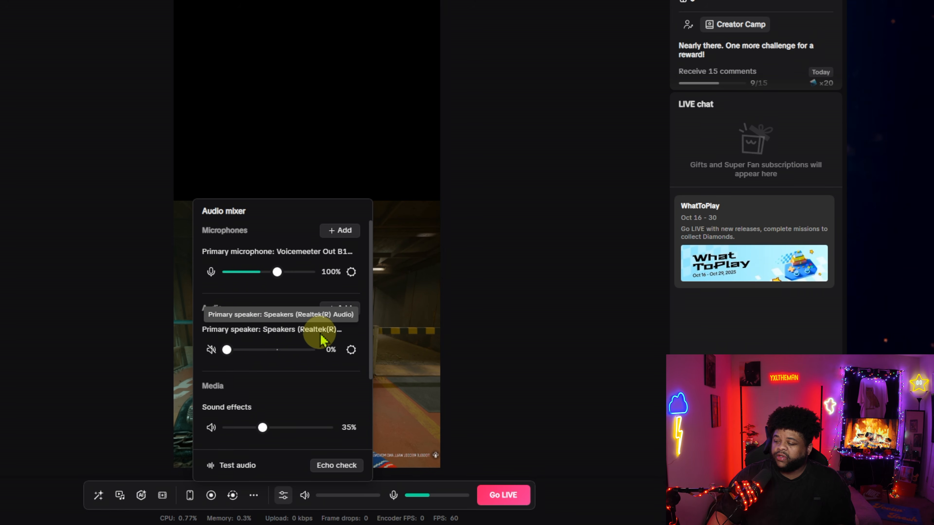
Open the primary speaker's general settings, review the available audio sources, and save with Speakers (Realtek(R) Audio) kept.
{"action": "left_click", "coordinate": [351, 351]}
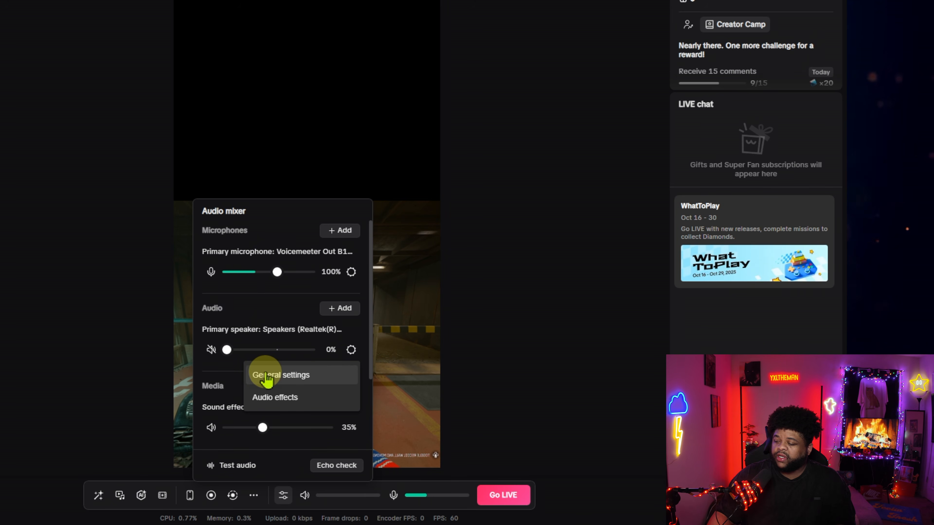
{"action": "left_click", "coordinate": [308, 375]}
{"action": "left_click", "coordinate": [335, 130]}
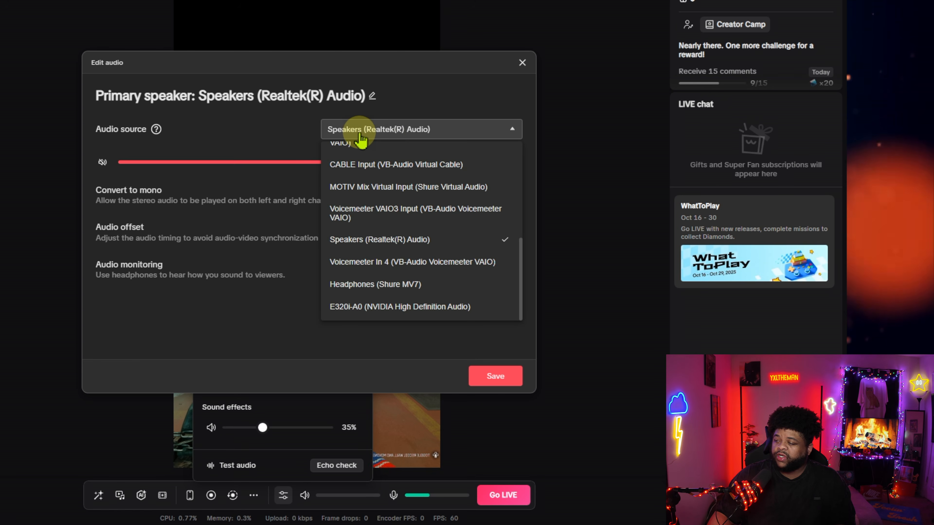
{"action": "scroll", "coordinate": [423, 272], "scroll_direction": "up", "scroll_amount": 5}
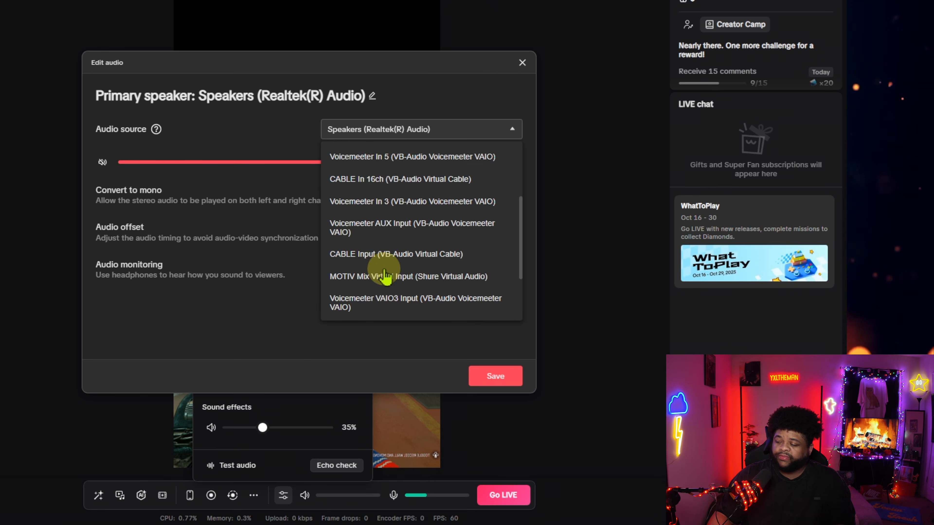
{"action": "scroll", "coordinate": [391, 250], "scroll_direction": "up", "scroll_amount": 2}
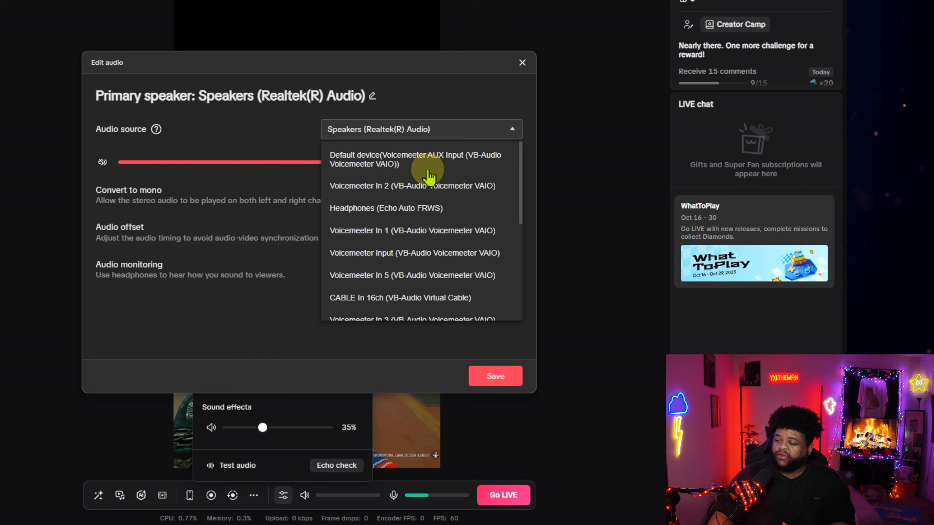
{"action": "scroll", "coordinate": [428, 179], "scroll_direction": "down", "scroll_amount": 3}
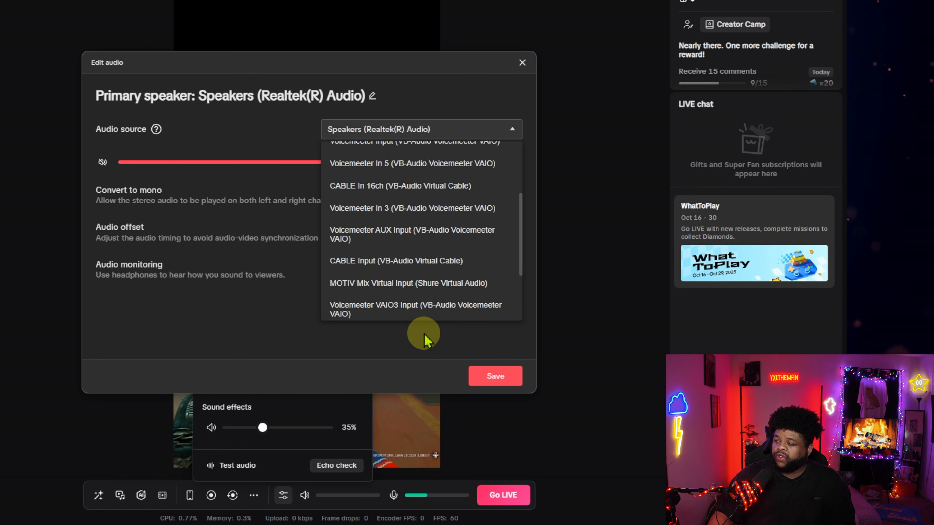
{"action": "left_click", "coordinate": [426, 342]}
{"action": "left_click", "coordinate": [495, 376]}
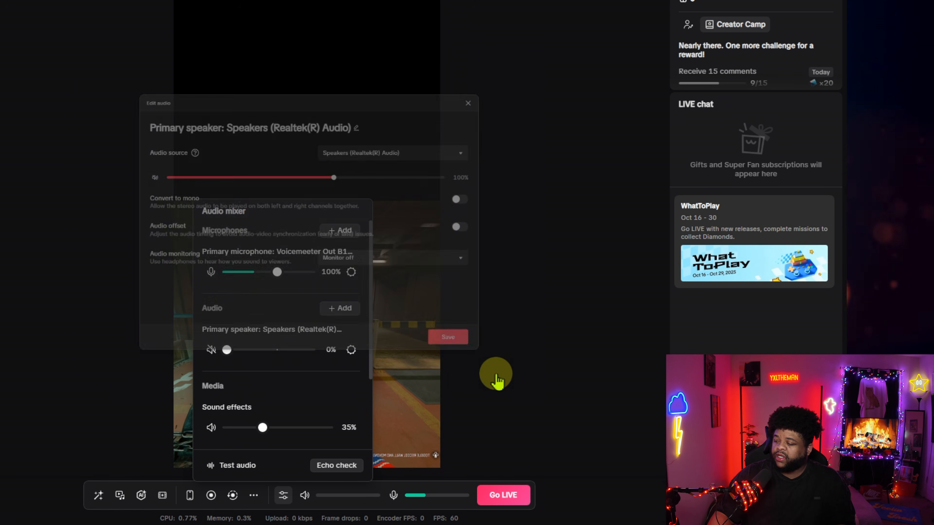
Check the Camera source volume and the available speaker devices for co-hosting creators in the audio mixer.
{"action": "scroll", "coordinate": [244, 385], "scroll_direction": "down", "scroll_amount": 2}
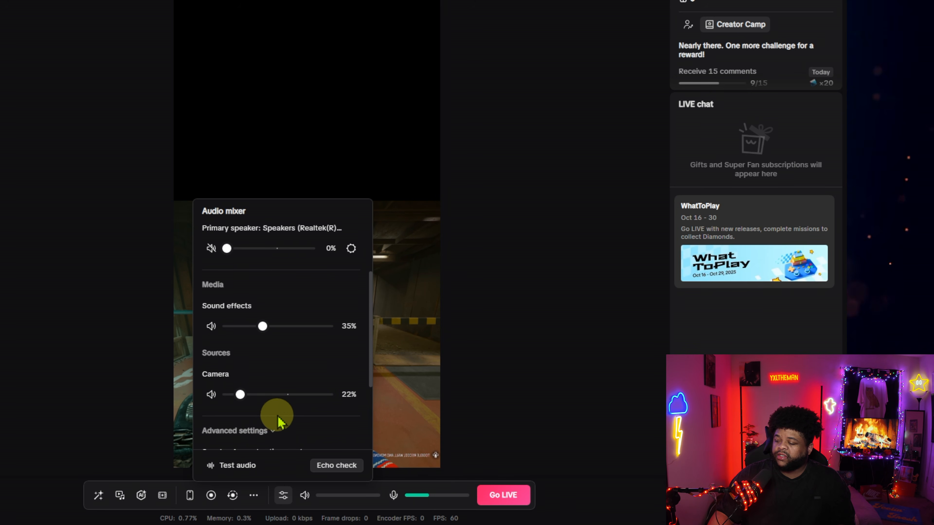
{"action": "scroll", "coordinate": [277, 421], "scroll_direction": "down", "scroll_amount": 3}
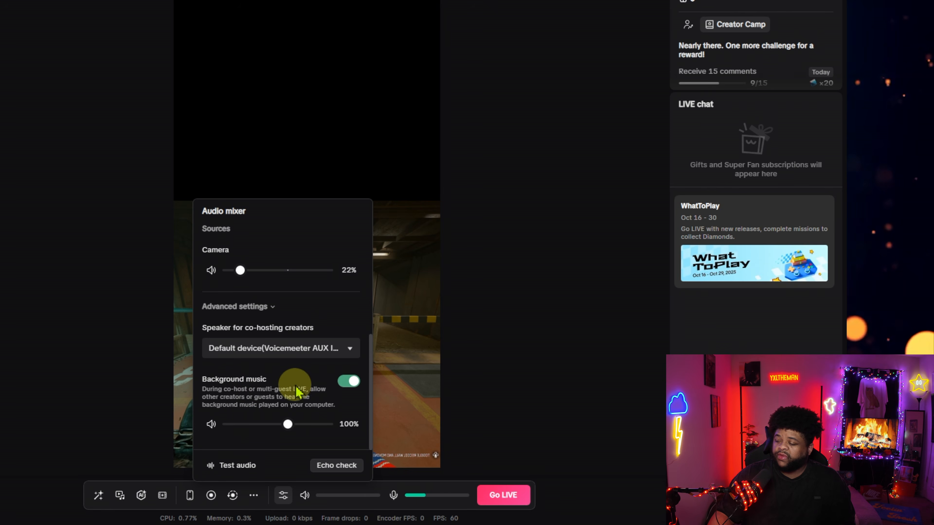
{"action": "left_click", "coordinate": [347, 349]}
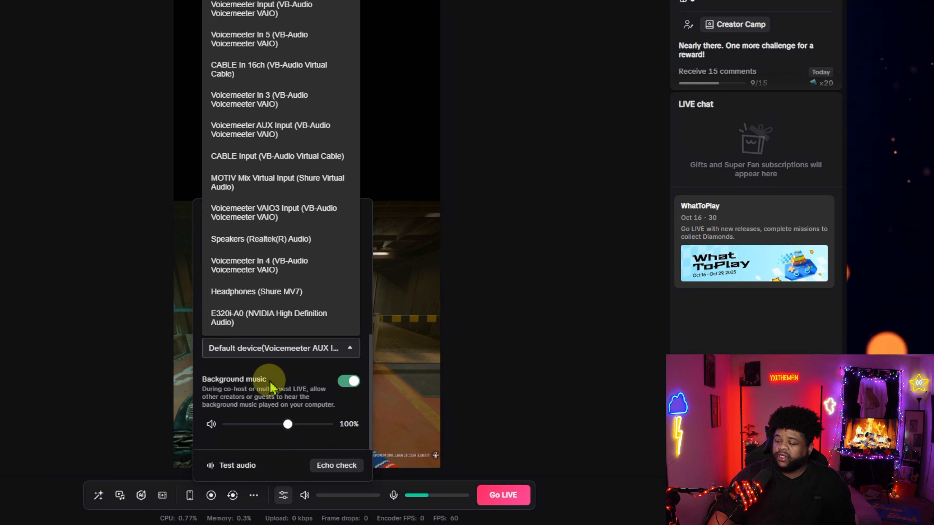
{"action": "left_click", "coordinate": [268, 387]}
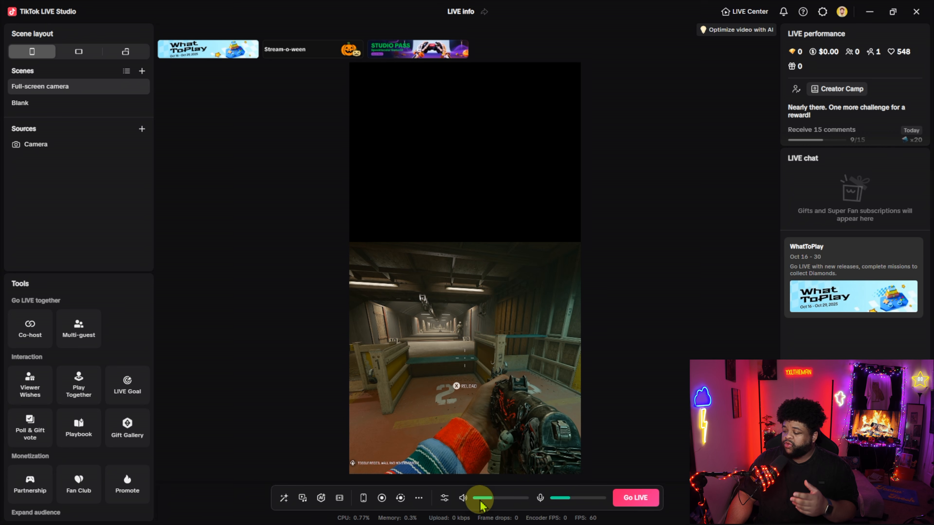
Check the Camera source volume in the Full-screen camera scene's audio mixer and switch to the Blank scene.
{"action": "left_click", "coordinate": [540, 498]}
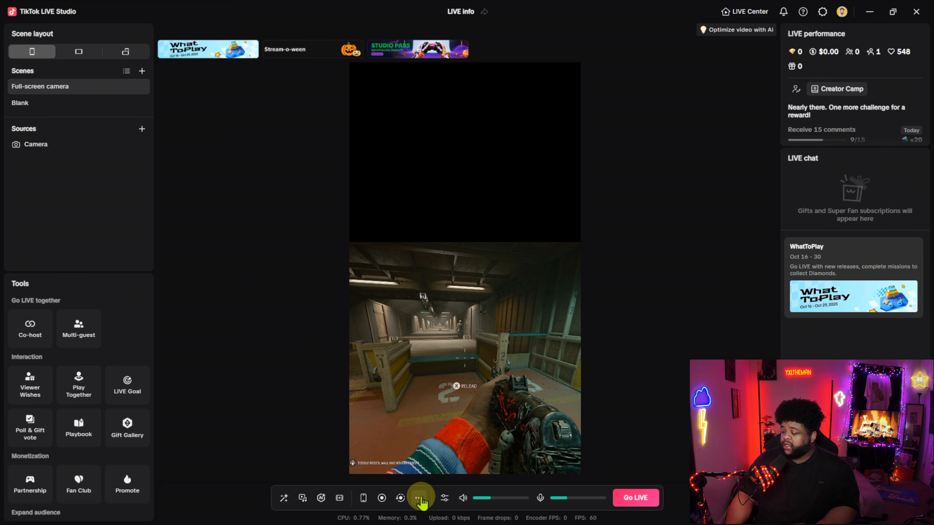
{"action": "left_click", "coordinate": [444, 499]}
{"action": "scroll", "coordinate": [406, 411], "scroll_direction": "down", "scroll_amount": 3}
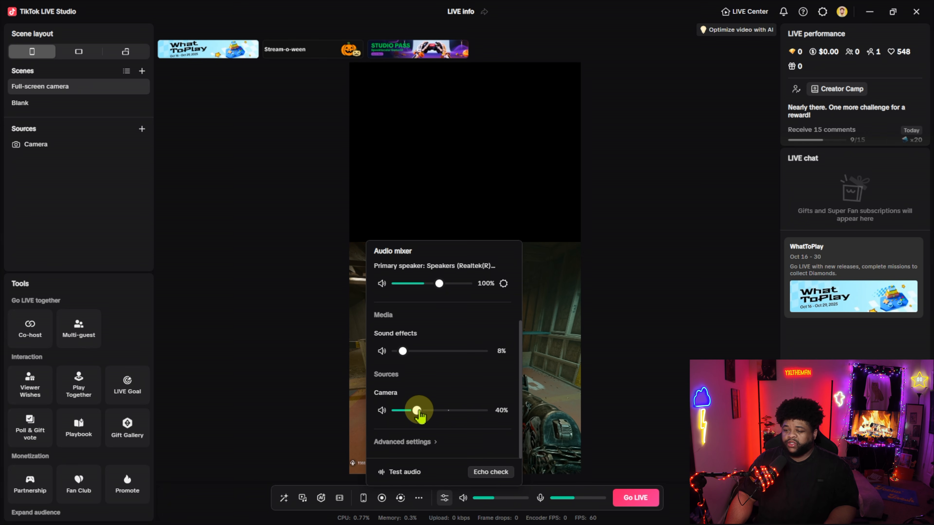
{"action": "left_click", "coordinate": [243, 238]}
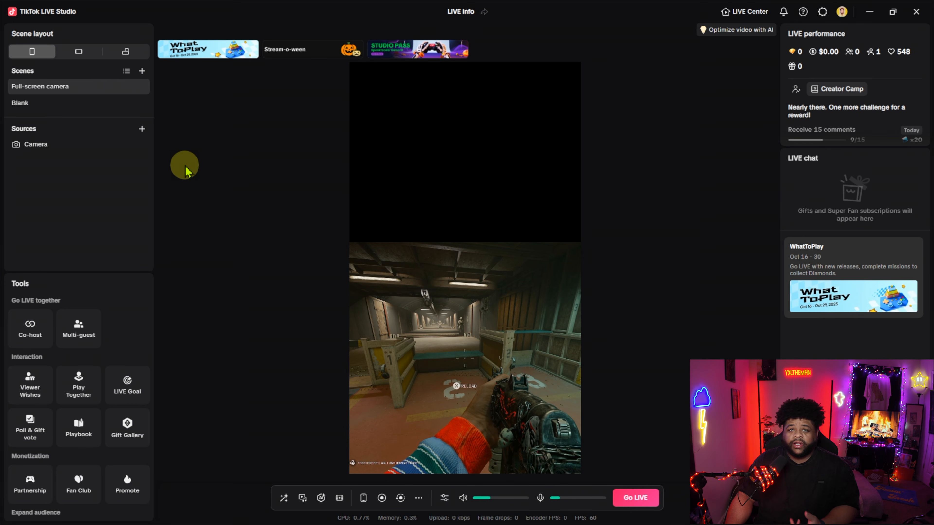
{"action": "left_click", "coordinate": [96, 110]}
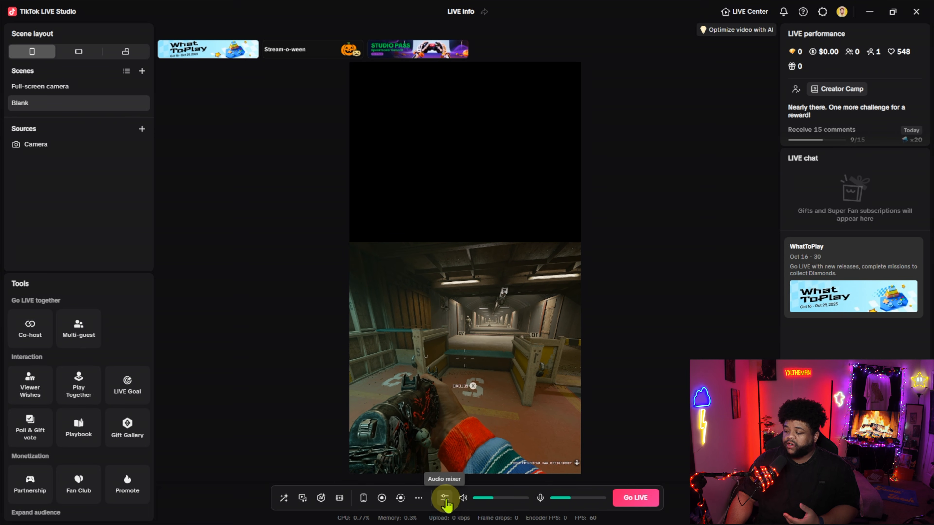
Compare the Camera source volume in the audio mixer for the Blank and Full-screen camera scenes.
{"action": "left_click", "coordinate": [445, 499]}
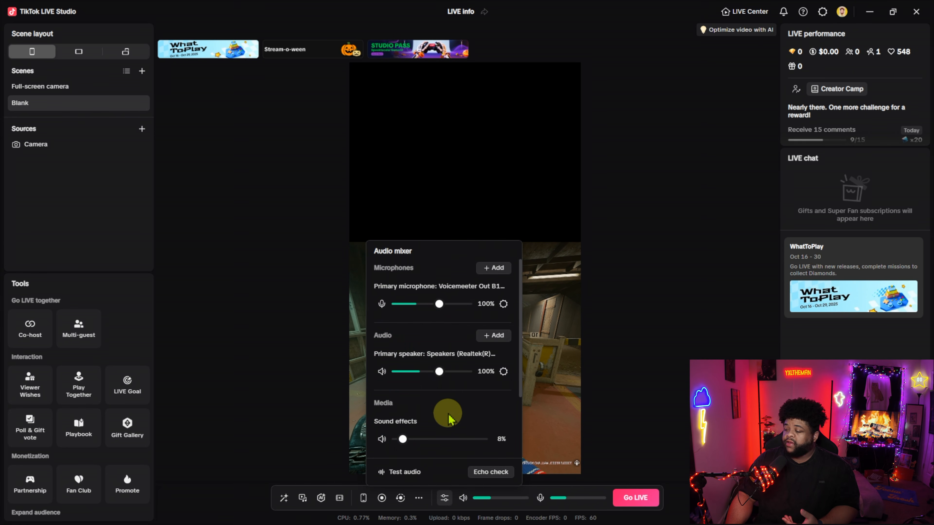
{"action": "scroll", "coordinate": [447, 388], "scroll_direction": "down", "scroll_amount": 3}
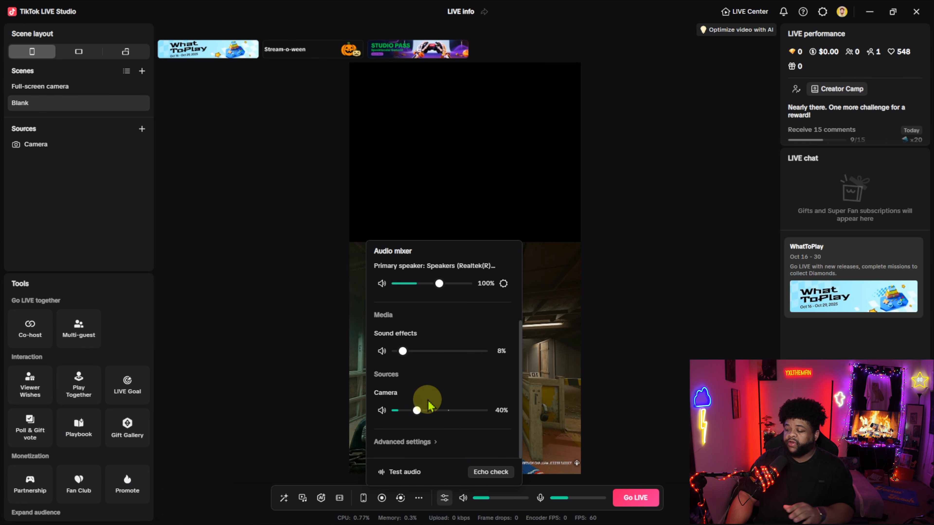
{"action": "left_click", "coordinate": [104, 87]}
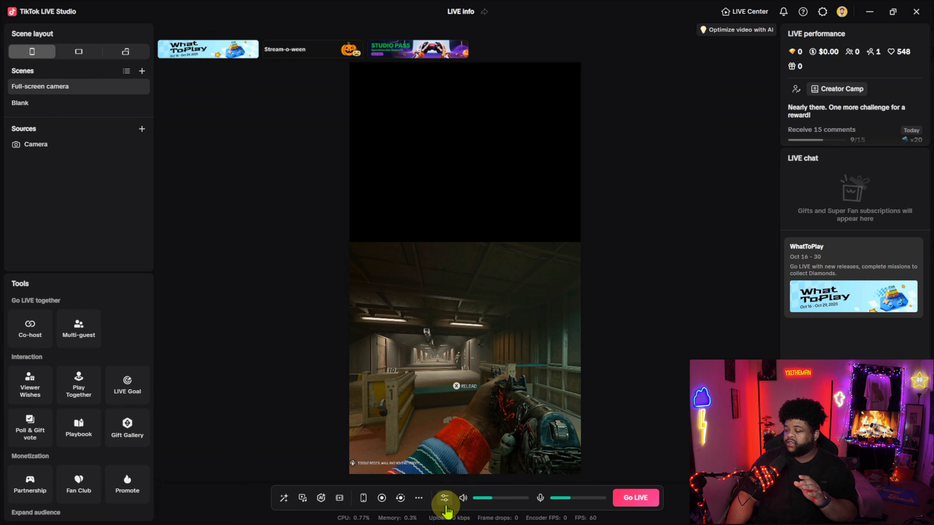
{"action": "left_click", "coordinate": [444, 498]}
{"action": "scroll", "coordinate": [382, 408], "scroll_direction": "down", "scroll_amount": 3}
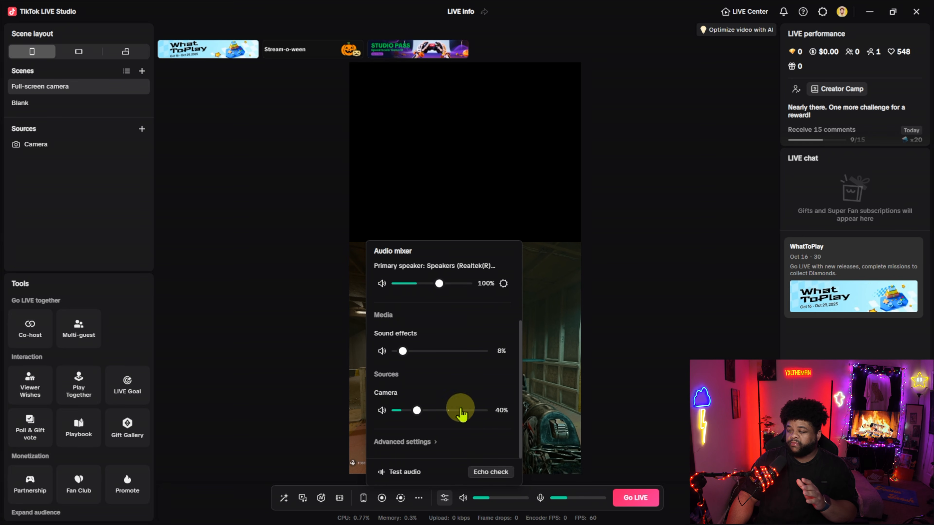
Return to the Blank scene and select its Camera source.
{"action": "left_click", "coordinate": [53, 151]}
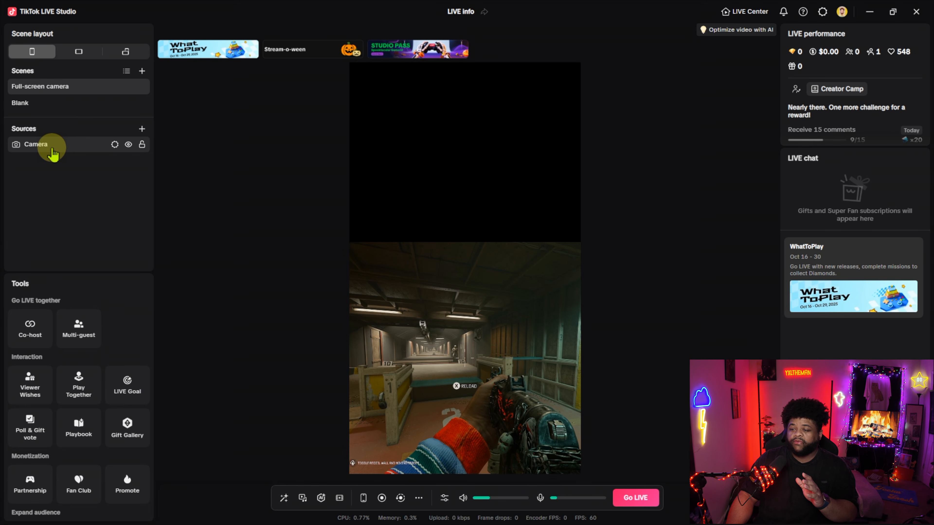
{"action": "left_click", "coordinate": [59, 106]}
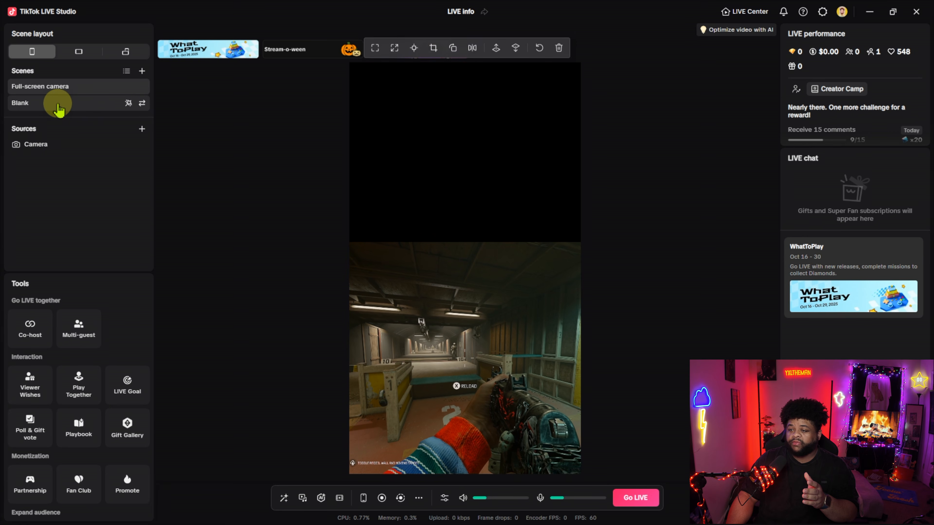
{"action": "left_click", "coordinate": [68, 145]}
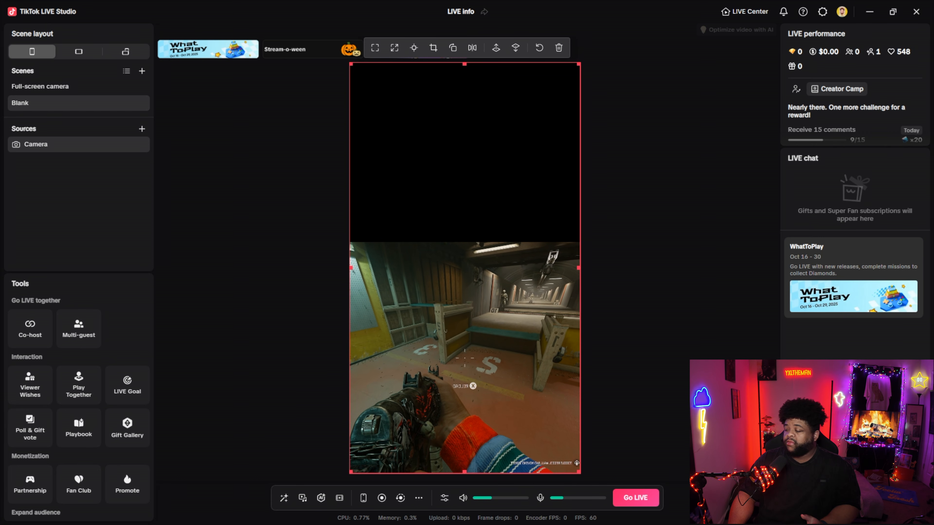
Start going live, review the LIVE info, and open its video settings for editing.
{"action": "left_click", "coordinate": [637, 500]}
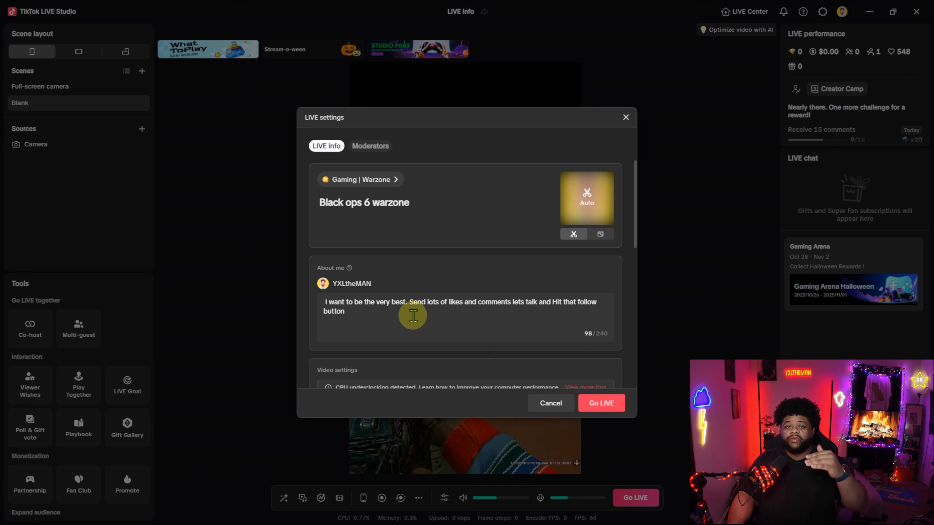
{"action": "scroll", "coordinate": [413, 315], "scroll_direction": "down", "scroll_amount": 1}
{"action": "scroll", "coordinate": [414, 319], "scroll_direction": "down", "scroll_amount": 2}
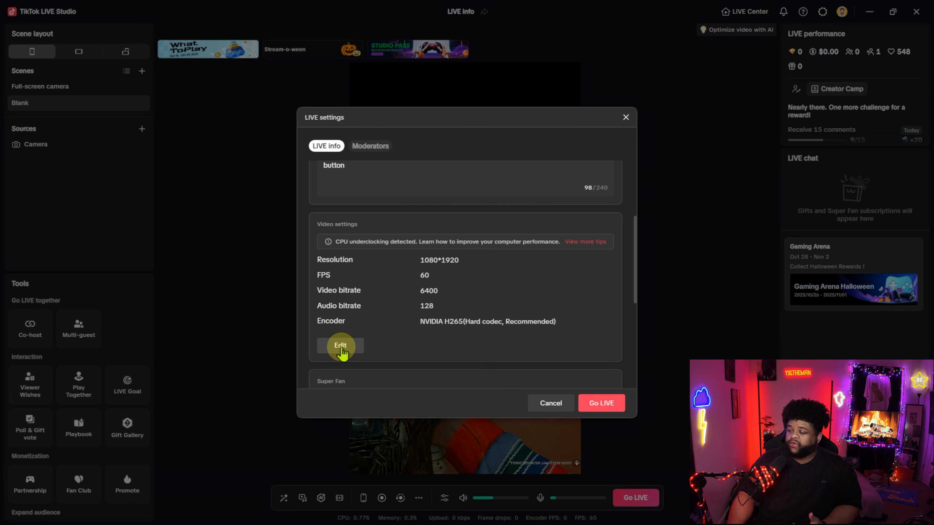
{"action": "left_click", "coordinate": [340, 347]}
{"action": "scroll", "coordinate": [456, 304], "scroll_direction": "down", "scroll_amount": 1}
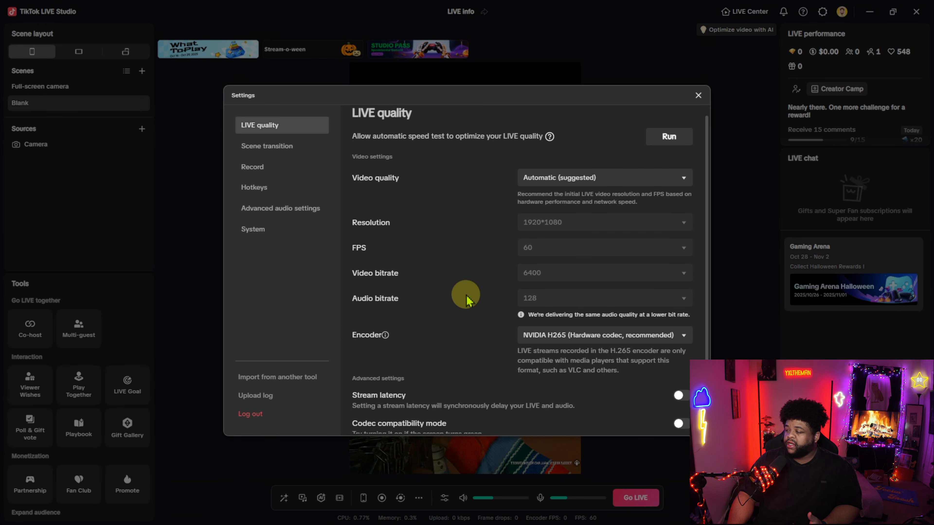
{"action": "scroll", "coordinate": [523, 282], "scroll_direction": "up", "scroll_amount": 1}
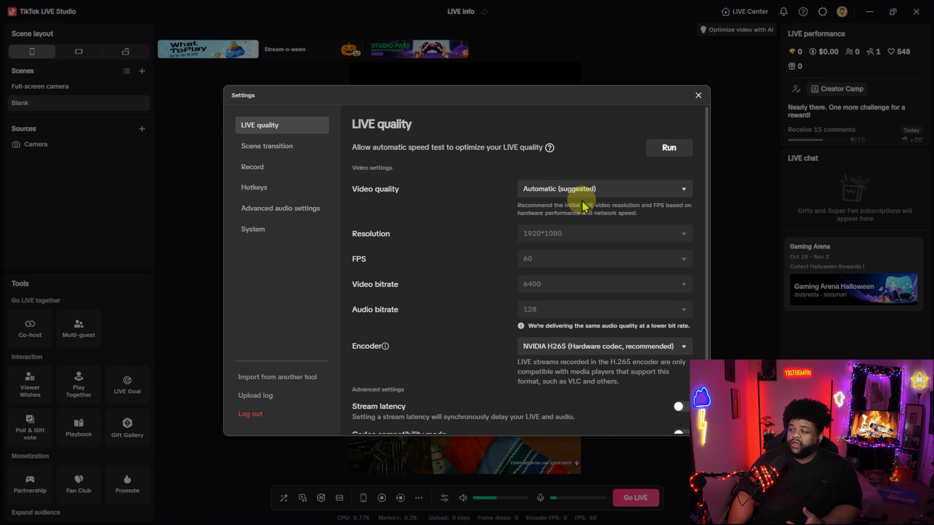
Review the video quality presets and set the video quality to 1080P60.
{"action": "left_click", "coordinate": [596, 190]}
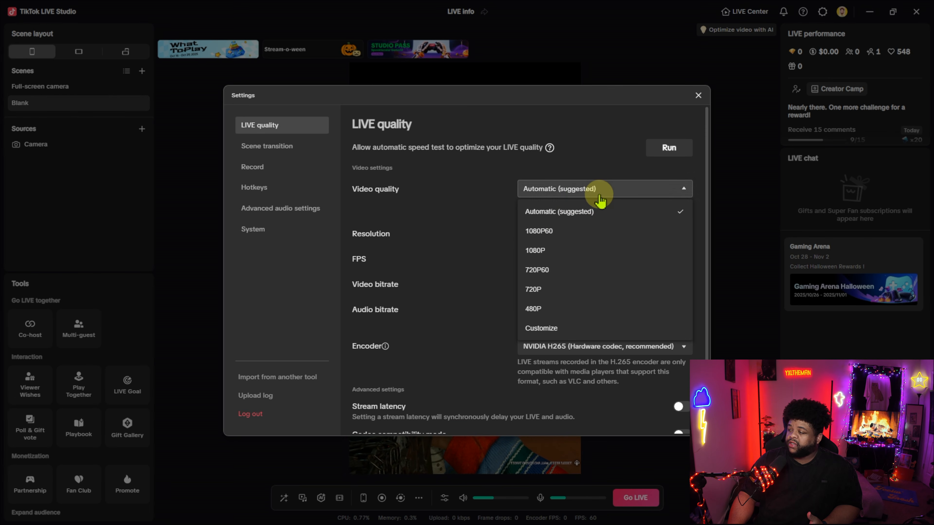
{"action": "left_click", "coordinate": [443, 225]}
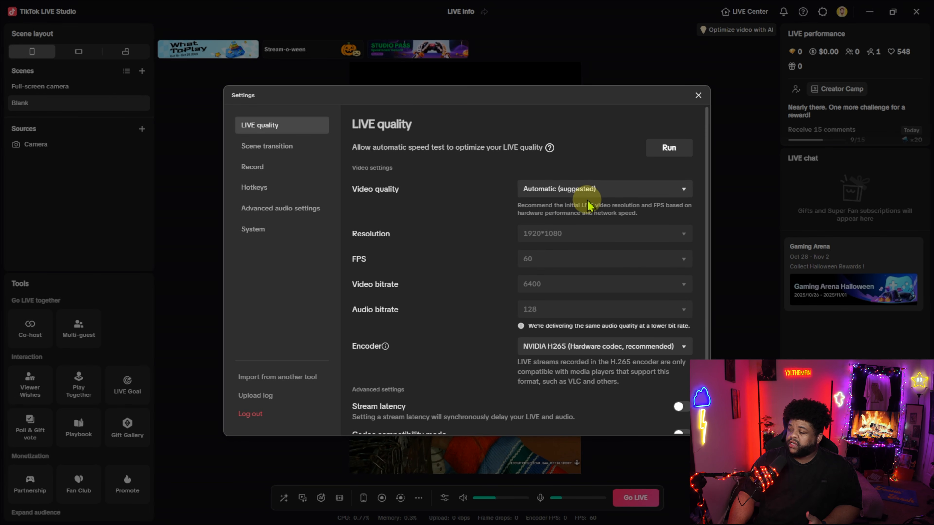
{"action": "left_click", "coordinate": [588, 189]}
{"action": "left_click", "coordinate": [563, 231]}
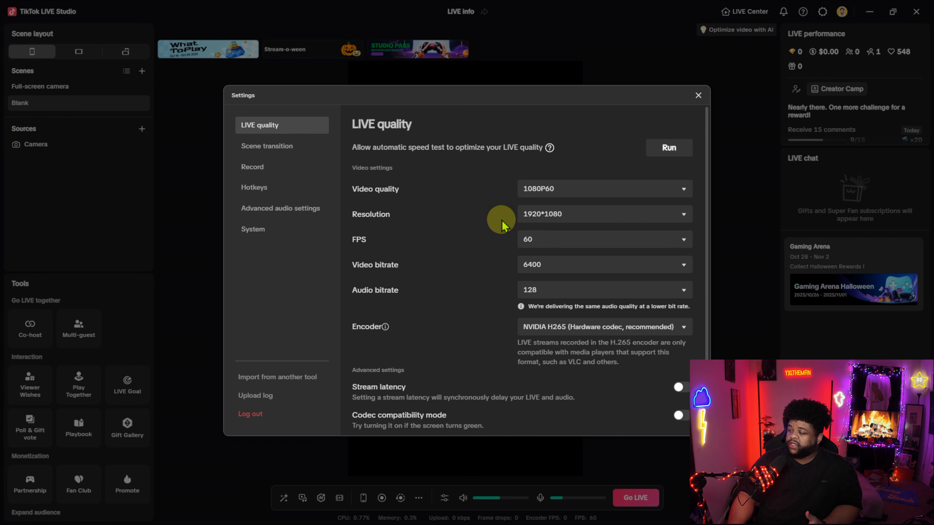
Review the available video bitrates up to 12000, keeping 6400 selected.
{"action": "left_click", "coordinate": [684, 265]}
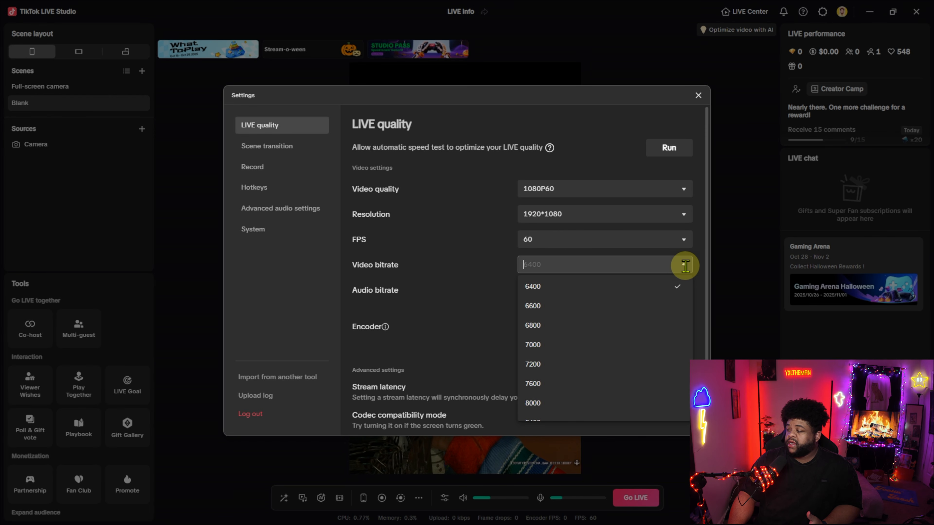
{"action": "scroll", "coordinate": [562, 328], "scroll_direction": "down", "scroll_amount": 2}
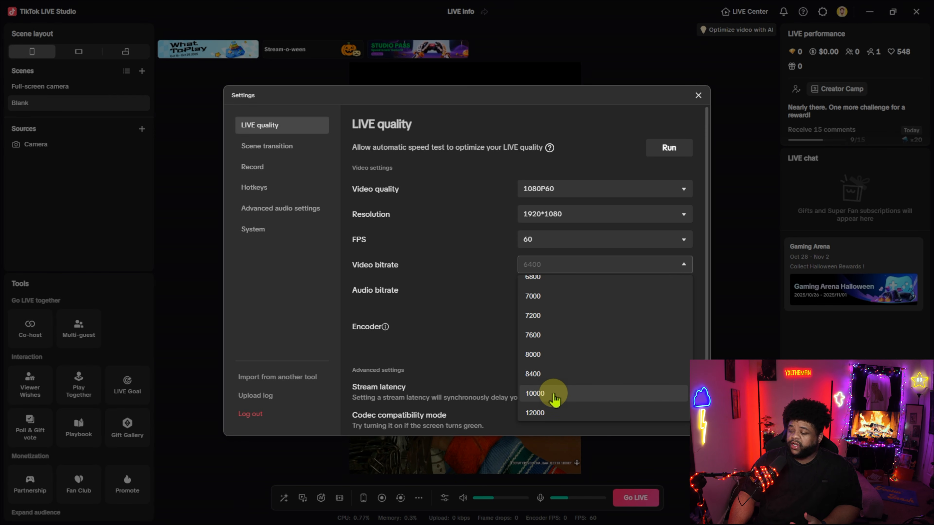
{"action": "scroll", "coordinate": [564, 393], "scroll_direction": "up", "scroll_amount": 5}
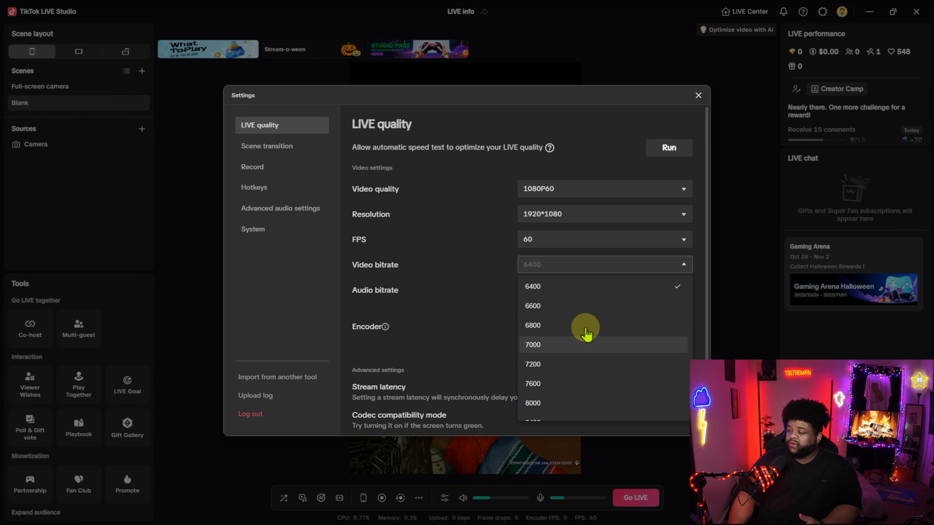
{"action": "scroll", "coordinate": [625, 314], "scroll_direction": "up", "scroll_amount": 4}
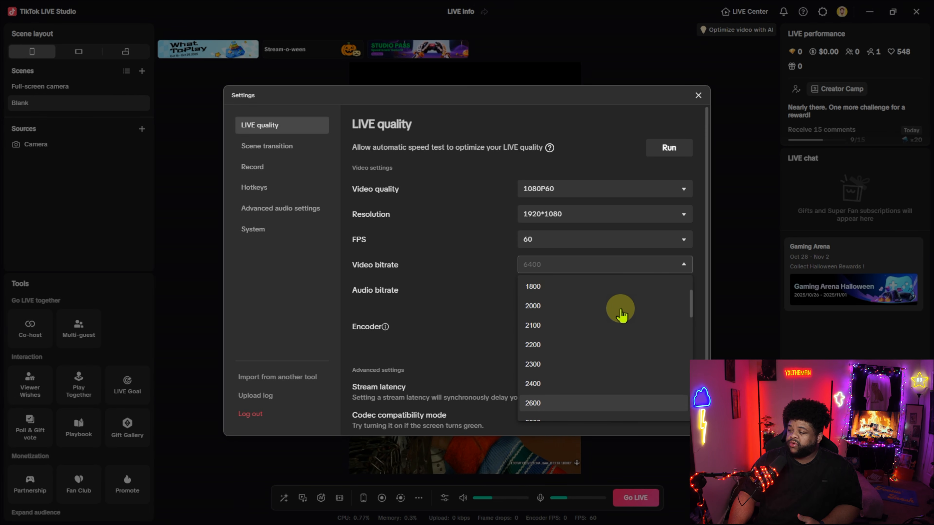
{"action": "scroll", "coordinate": [602, 310], "scroll_direction": "down", "scroll_amount": 9}
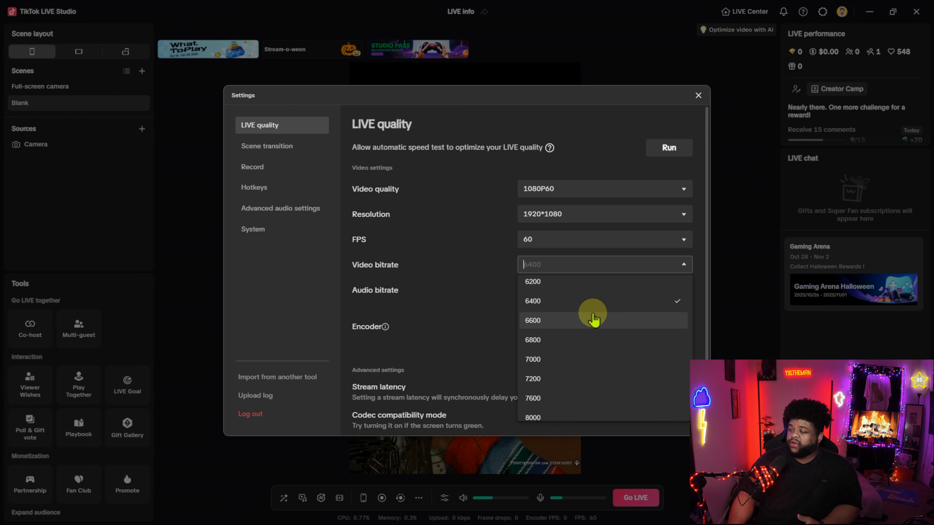
{"action": "left_click", "coordinate": [470, 290]}
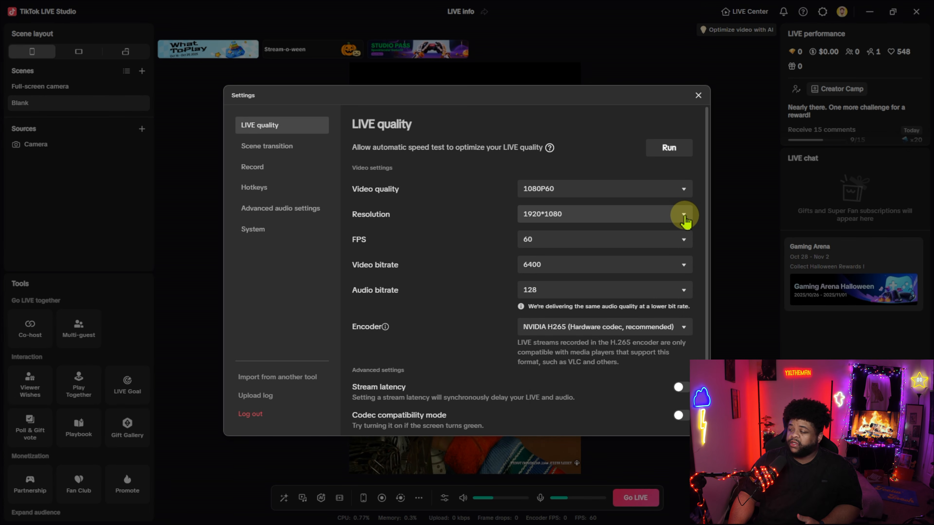
Review the available resolutions and audio bitrates, keeping 1920*1080 and 128.
{"action": "left_click", "coordinate": [684, 215]}
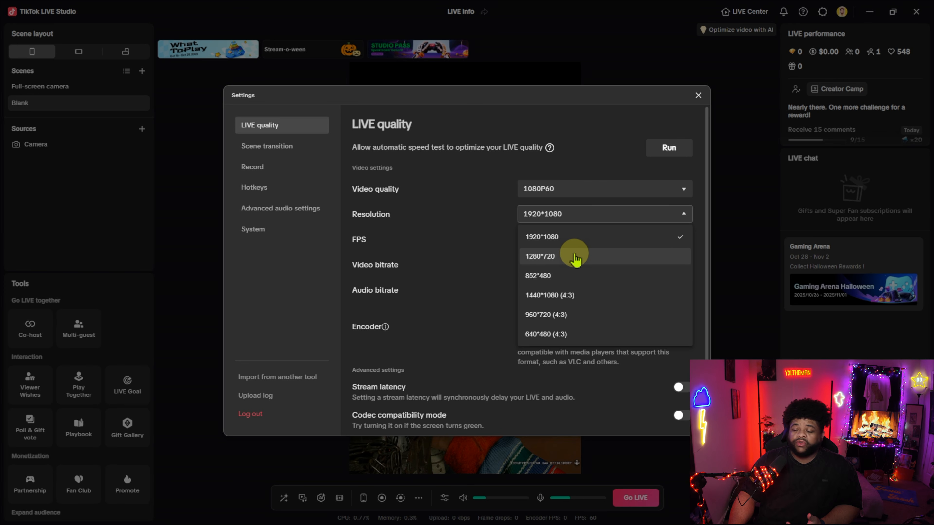
{"action": "left_click", "coordinate": [671, 289]}
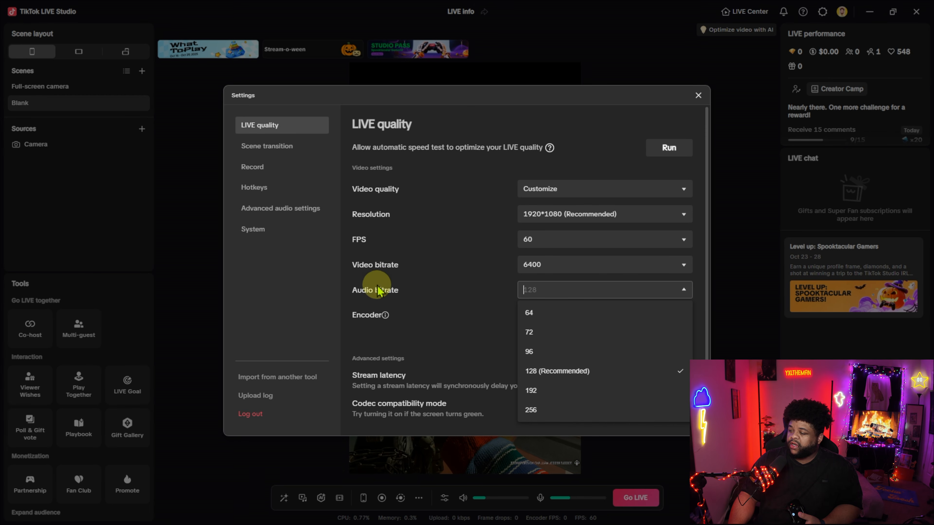
{"action": "scroll", "coordinate": [467, 307], "scroll_direction": "down", "scroll_amount": 1}
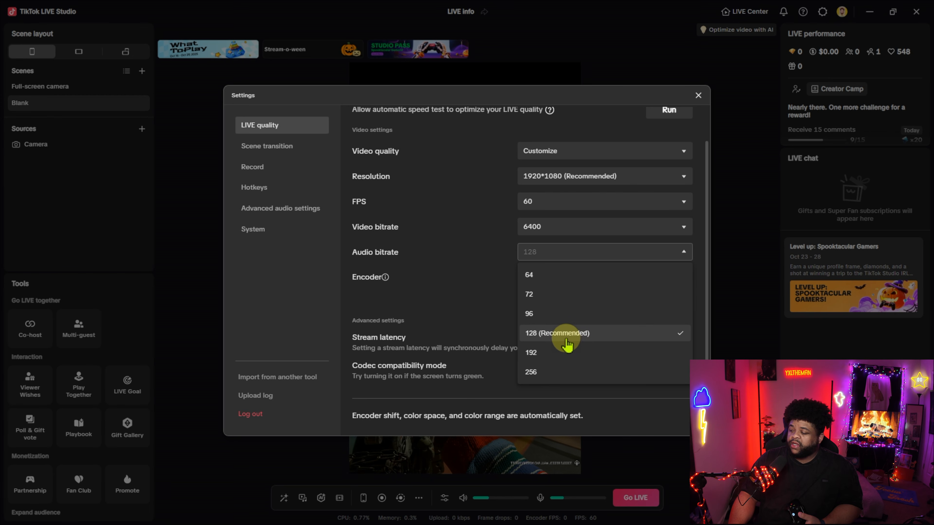
{"action": "left_click", "coordinate": [471, 315]}
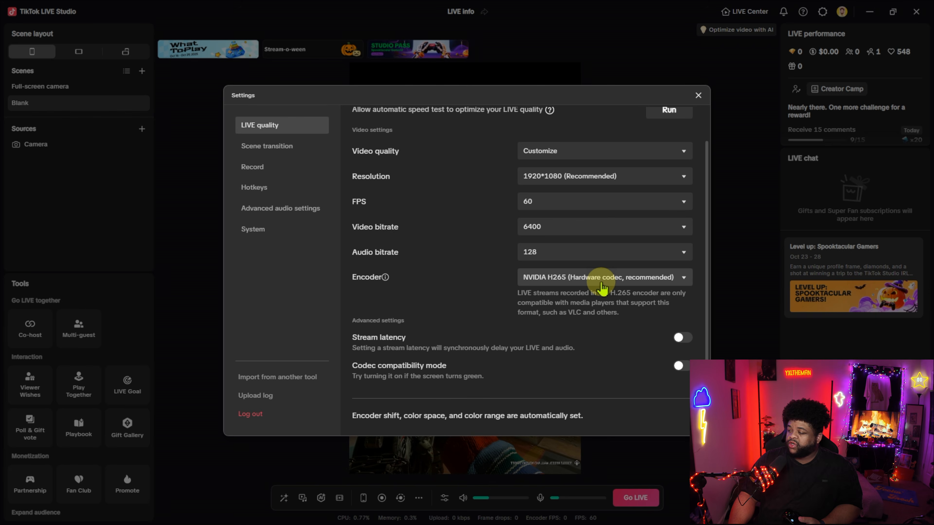
Review the encoder options, keeping NVIDIA H265 (Hardware codec, recommended), and close the LIVE quality and LIVE settings dialogs.
{"action": "left_click", "coordinate": [548, 277]}
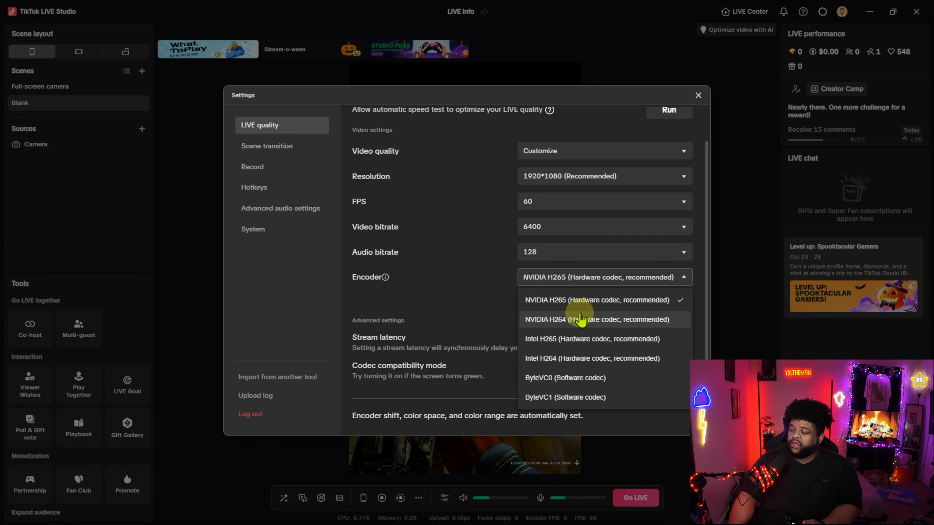
{"action": "left_click", "coordinate": [483, 283]}
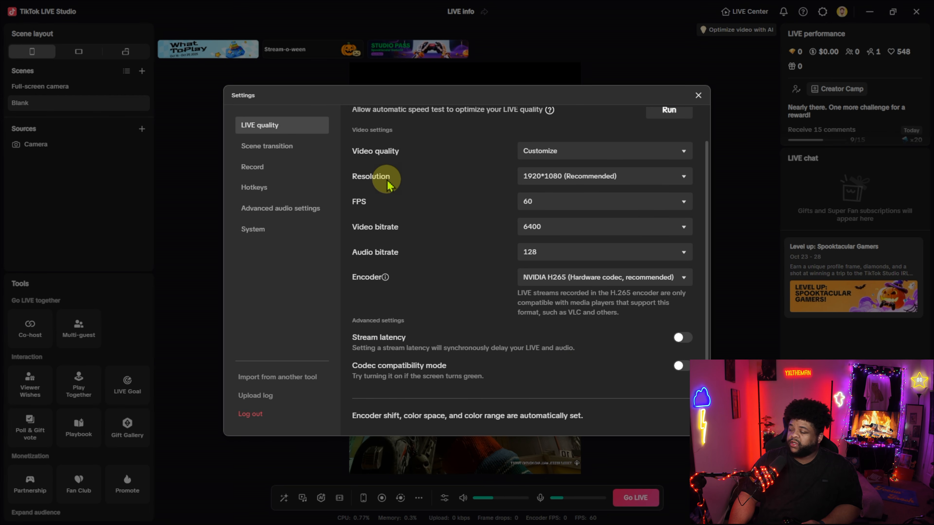
{"action": "scroll", "coordinate": [441, 192], "scroll_direction": "up", "scroll_amount": 2}
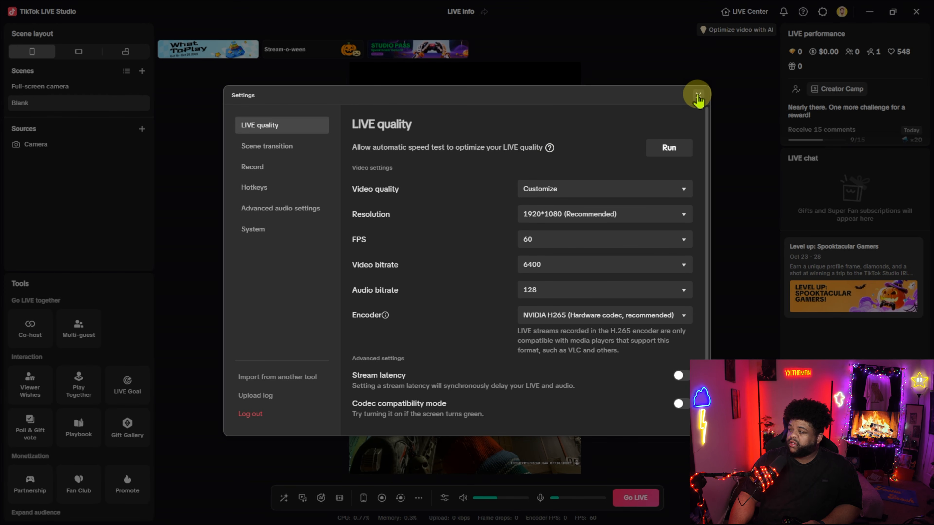
{"action": "left_click", "coordinate": [698, 96]}
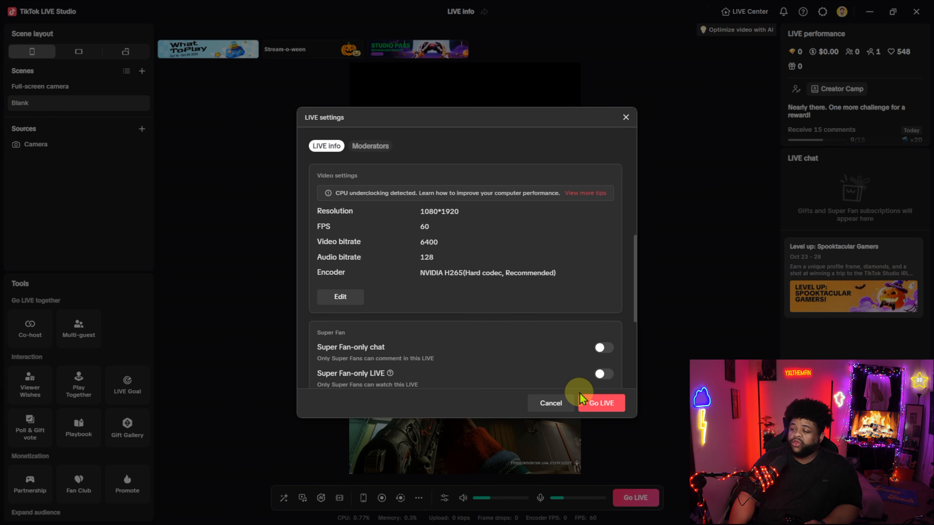
{"action": "scroll", "coordinate": [402, 227], "scroll_direction": "up", "scroll_amount": 5}
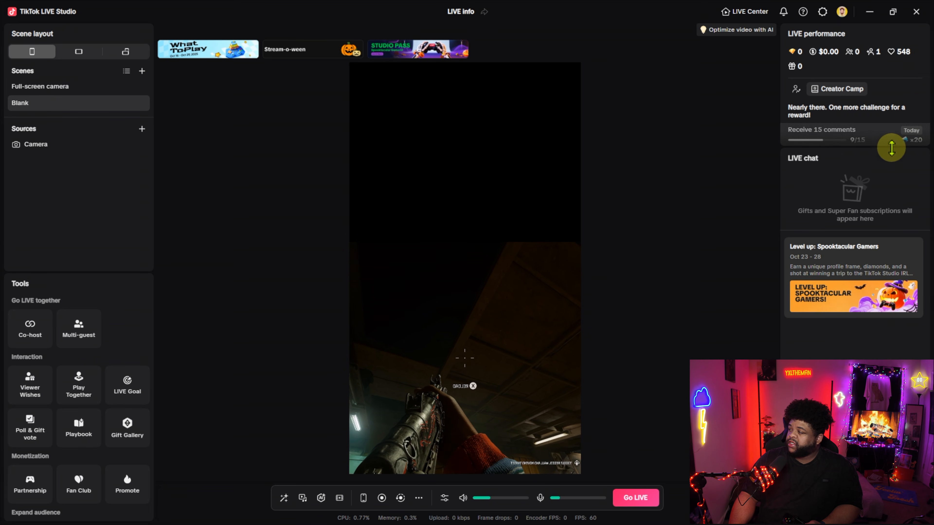
Pop out the LIVE chat as a floating window and place it between the sources list and the video preview.
{"action": "left_click", "coordinate": [916, 159]}
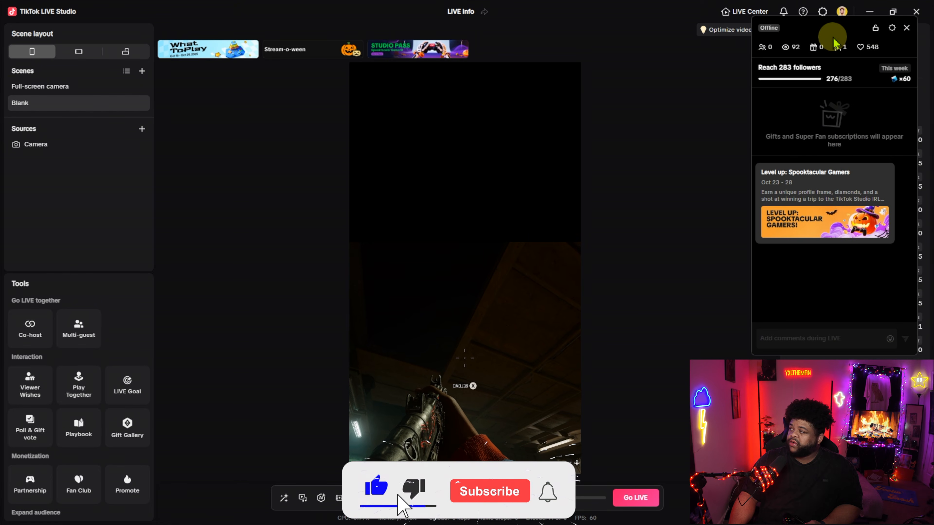
{"action": "left_click_drag", "start_coordinate": [816, 27], "coordinate": [221, 80]}
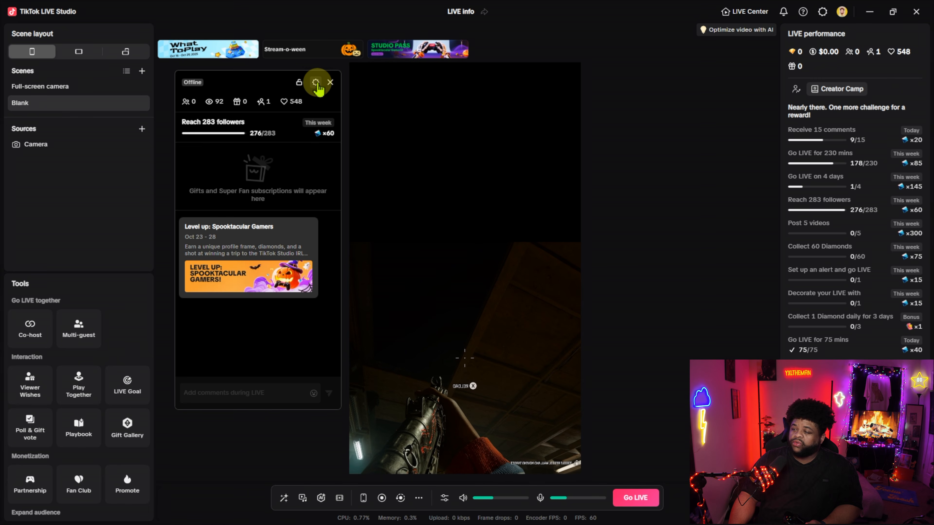
Raise the floating chat's background opacity to slightly over half, keep content opacity at maximum, and set the content size to Large.
{"action": "left_click", "coordinate": [313, 83]}
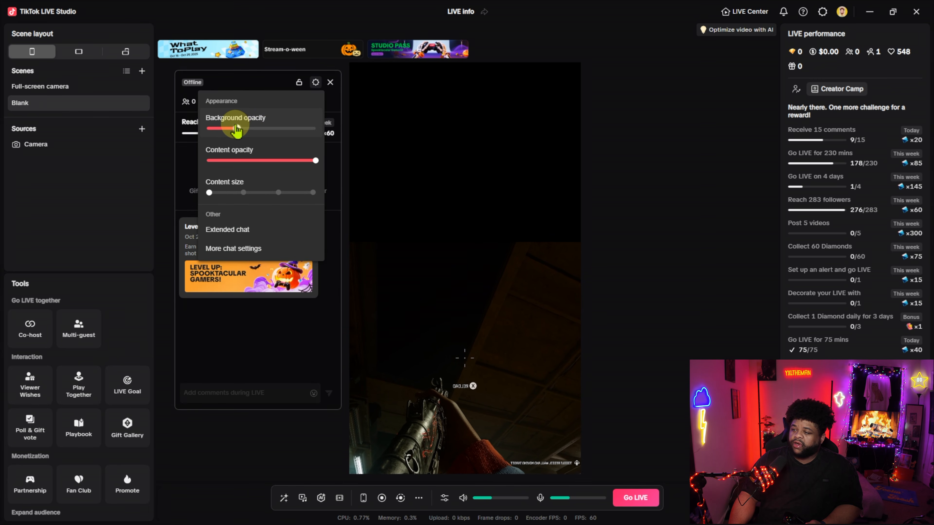
{"action": "left_click", "coordinate": [270, 127]}
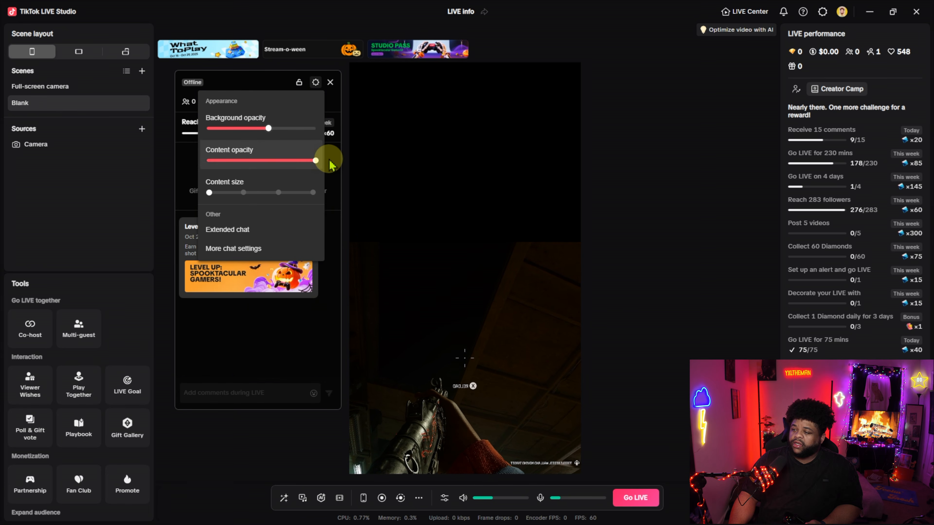
{"action": "mouse_move", "coordinate": [316, 164]}
{"action": "left_mouse_down"}
{"action": "mouse_move", "coordinate": [289, 162]}
{"action": "mouse_move", "coordinate": [308, 163]}
{"action": "left_mouse_up"}
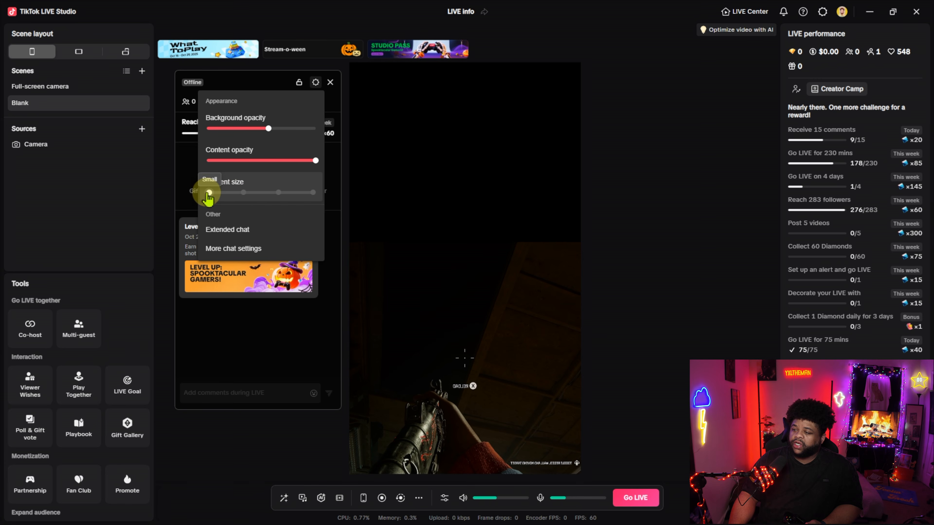
{"action": "left_click_drag", "start_coordinate": [209, 192], "coordinate": [323, 192]}
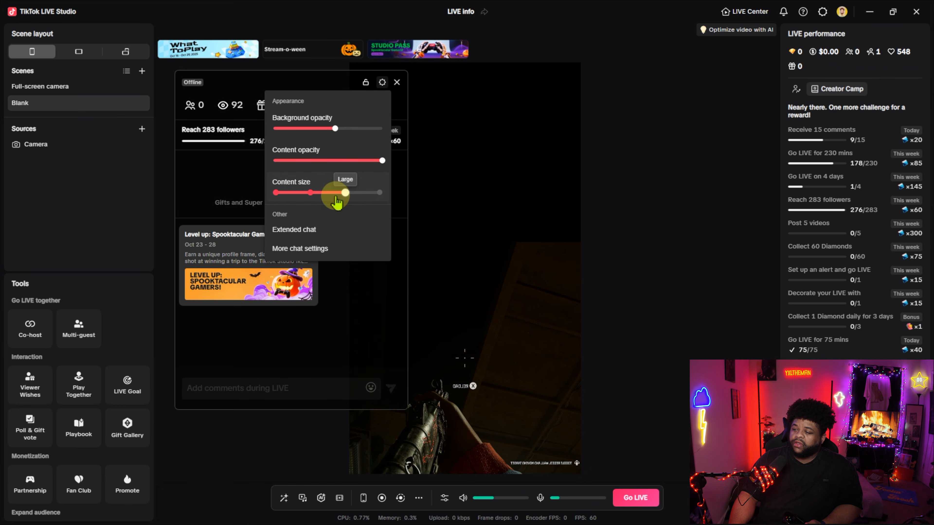
Reduce the floating chat's content size to the smallest setting and restore the maximized LIVE Studio window to its smaller size.
{"action": "left_click", "coordinate": [279, 193]}
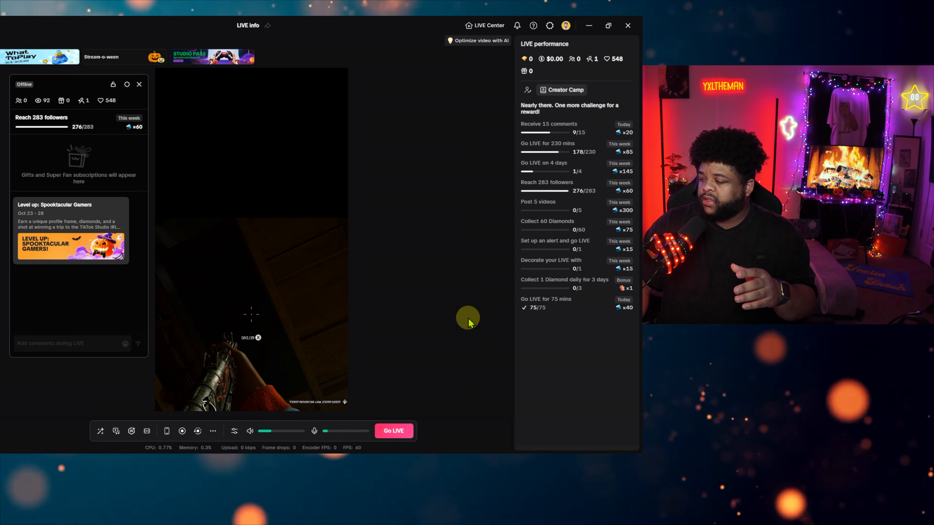
{"action": "left_click", "coordinate": [608, 26]}
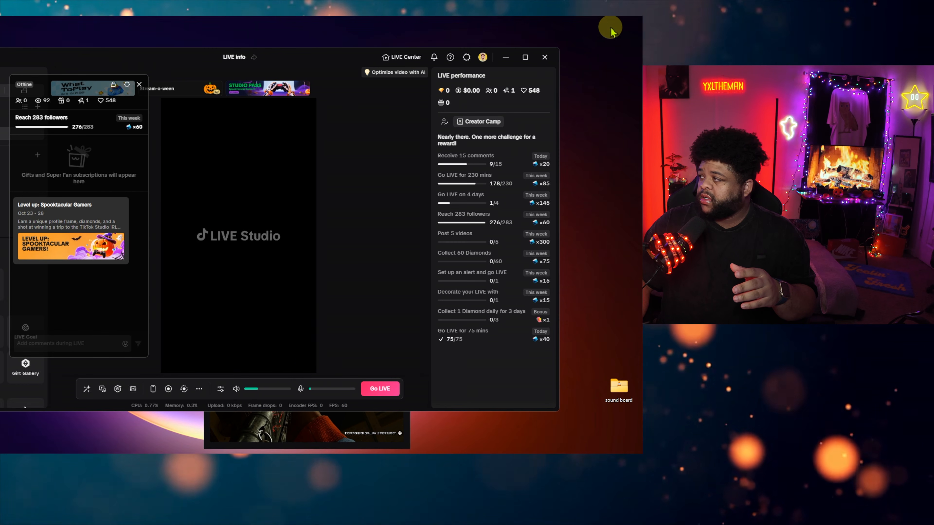
Switch to OBS, stop the vertical canvas's virtual camera, and return to TikTok LIVE Studio to check the camera source.
{"action": "mouse_move", "coordinate": [295, 453]}
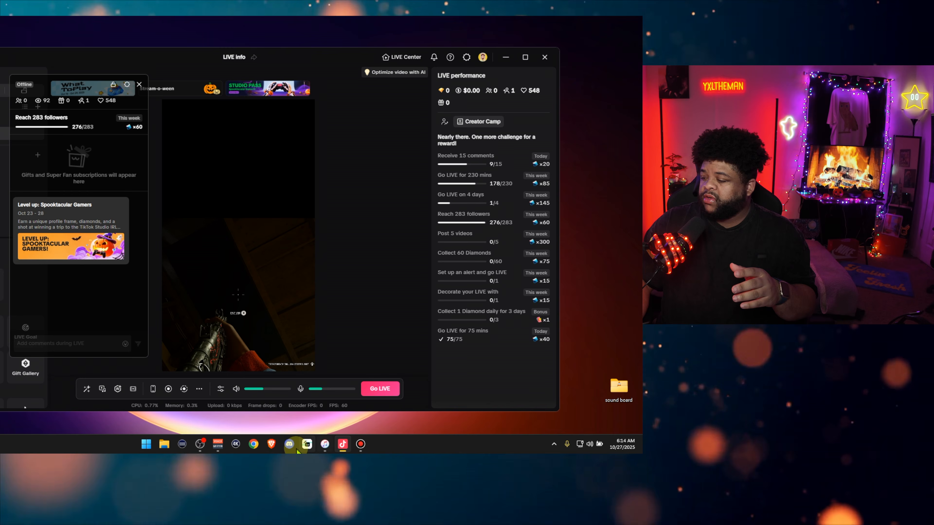
{"action": "left_click", "coordinate": [199, 443]}
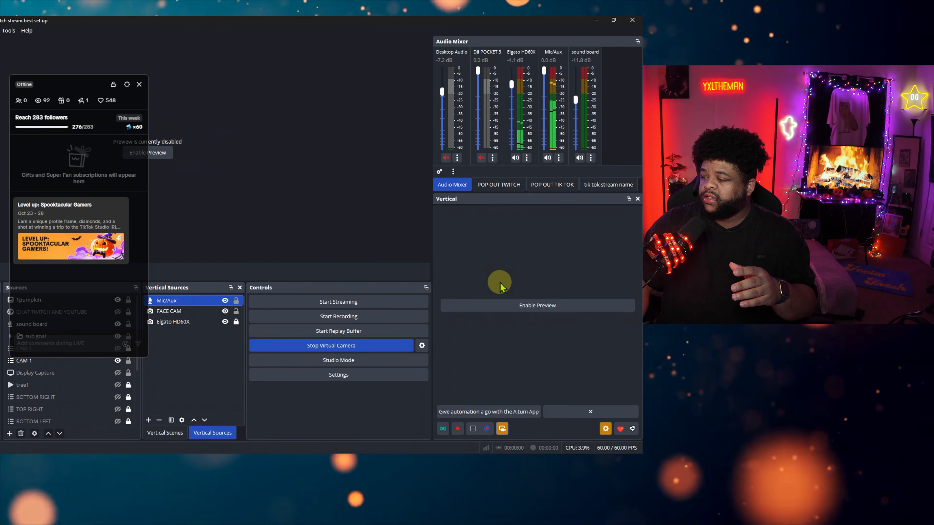
{"action": "left_click", "coordinate": [502, 429]}
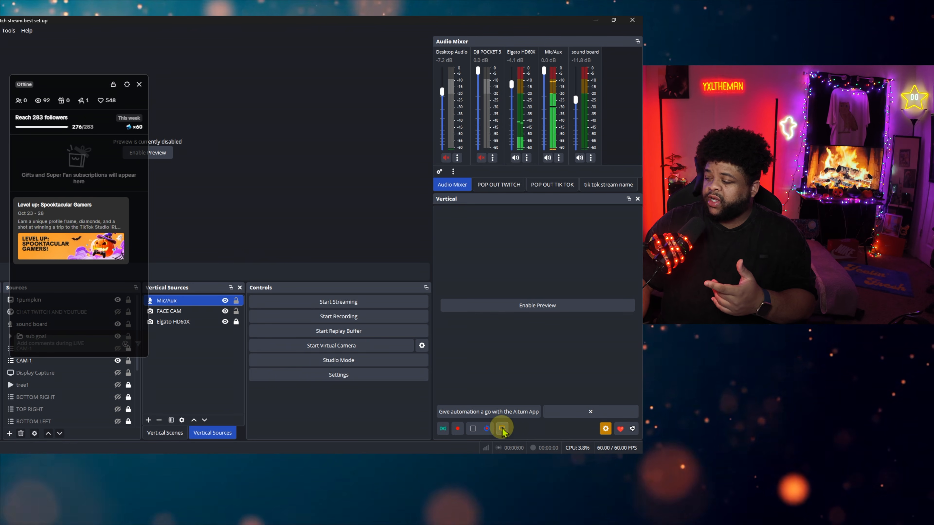
{"action": "left_click", "coordinate": [596, 20]}
{"action": "left_click", "coordinate": [267, 204]}
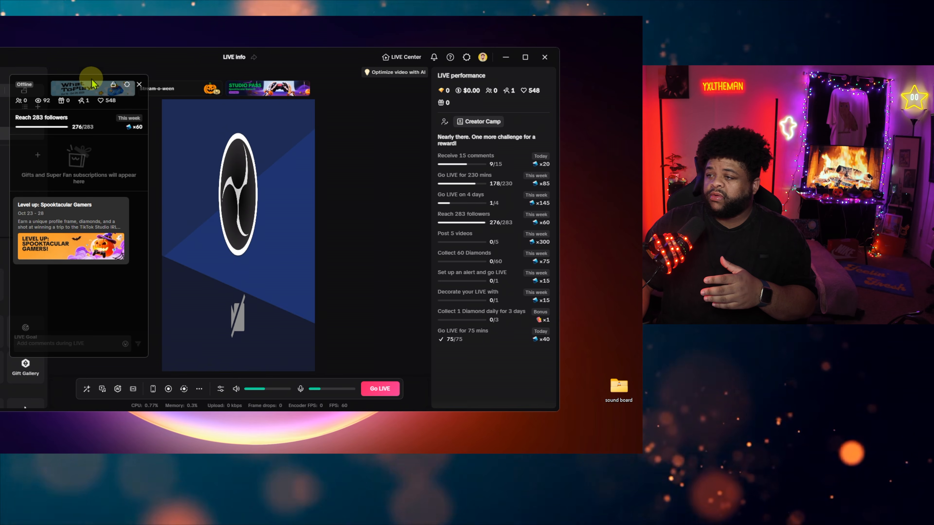
Switch back to OBS, restart the vertical canvas's virtual camera, and minimize OBS to return to TikTok LIVE Studio.
{"action": "mouse_move", "coordinate": [417, 452]}
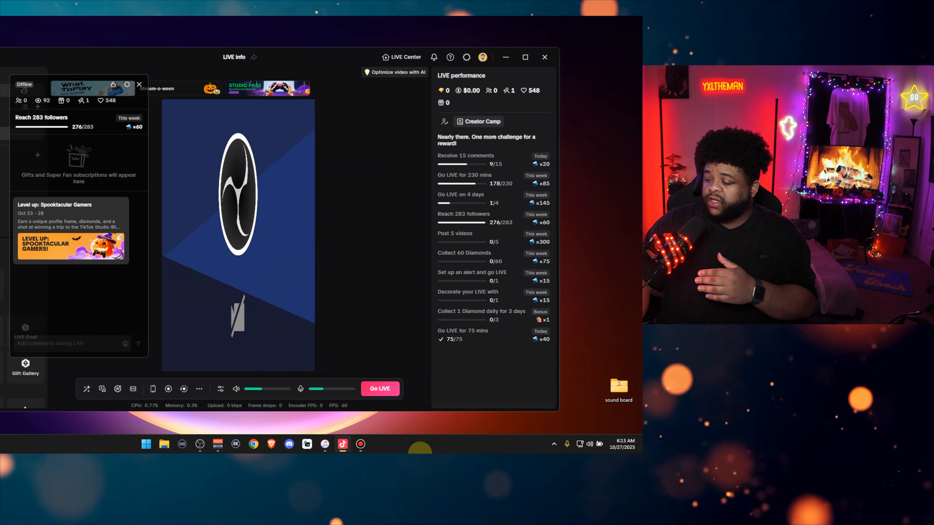
{"action": "left_click", "coordinate": [200, 444]}
{"action": "left_click", "coordinate": [502, 428]}
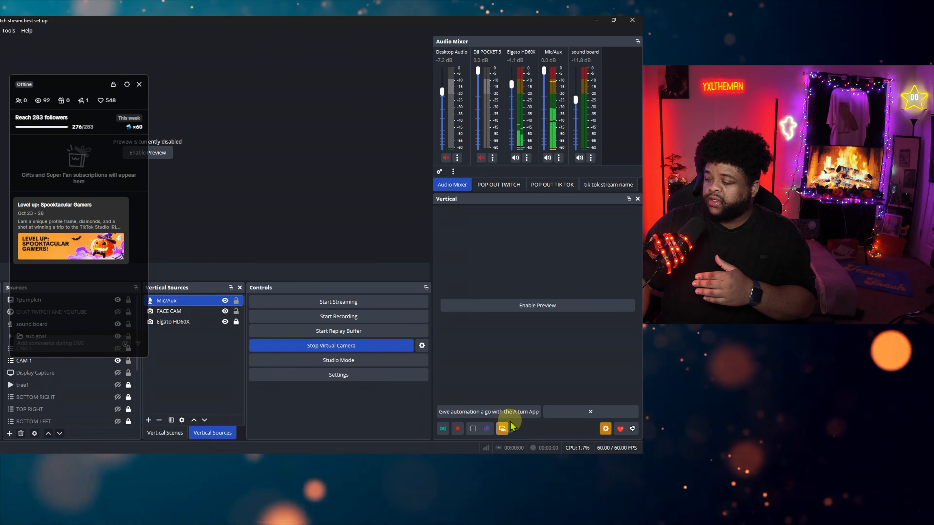
{"action": "left_click", "coordinate": [595, 20]}
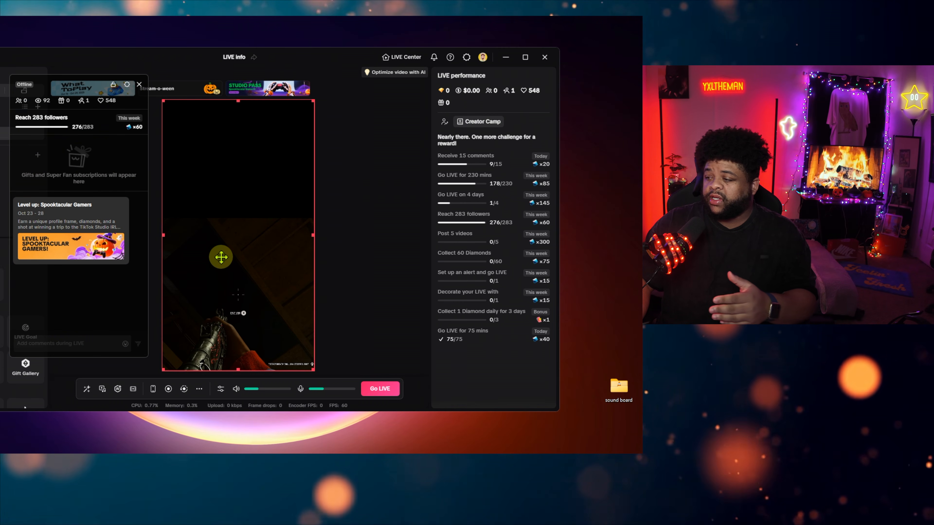